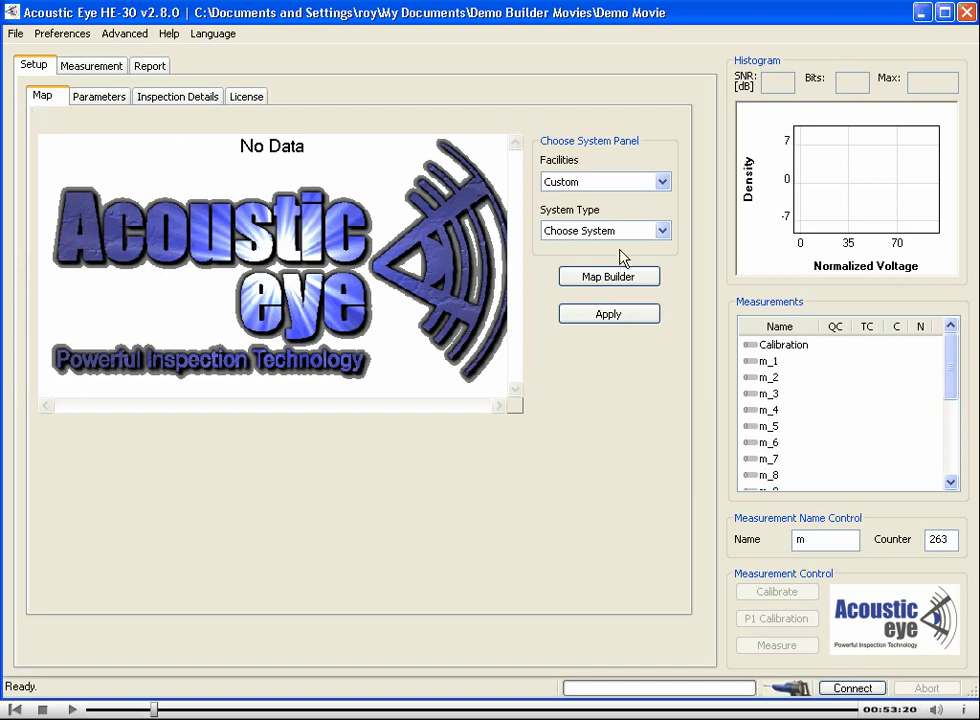
# Choose the Examples facility and load its Rig2Circular system type as the tube map.
pyautogui.click(662, 183)
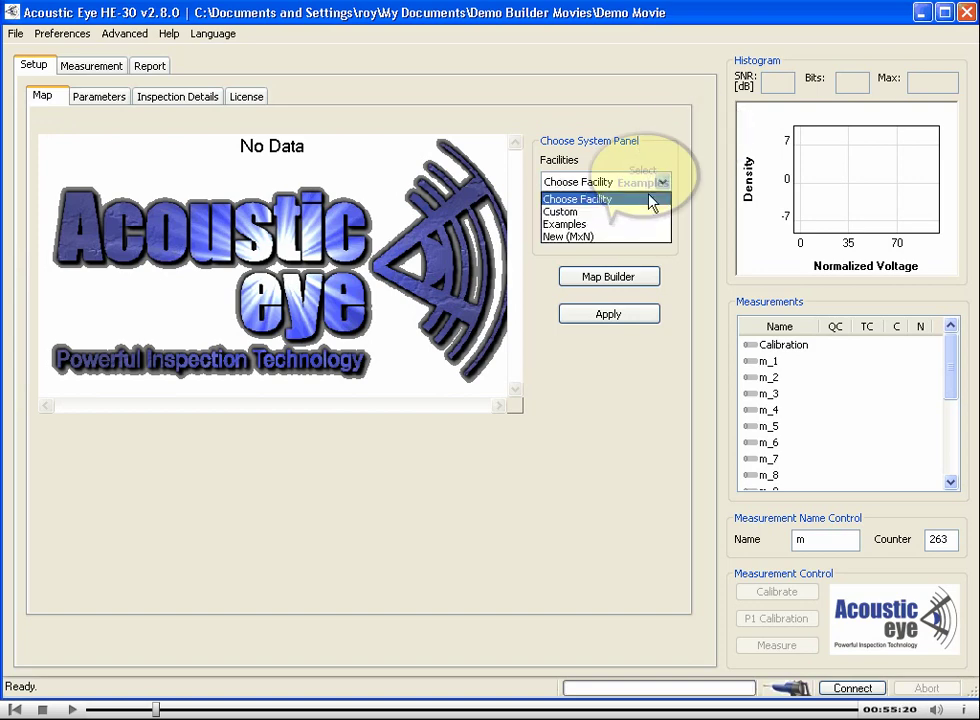
pyautogui.click(616, 226)
pyautogui.click(663, 231)
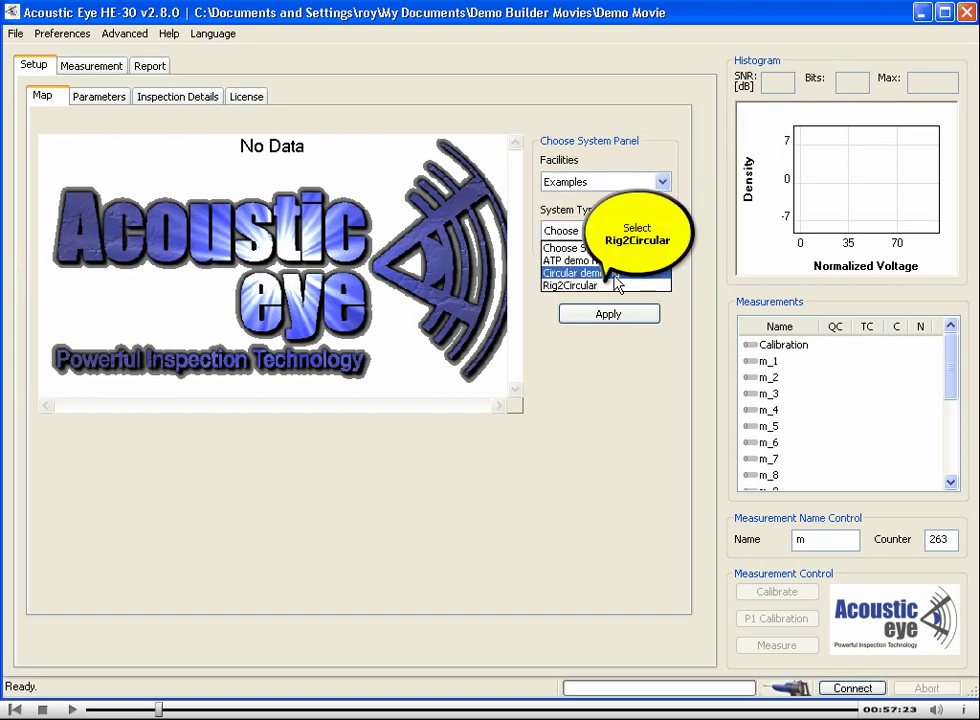
pyautogui.click(612, 284)
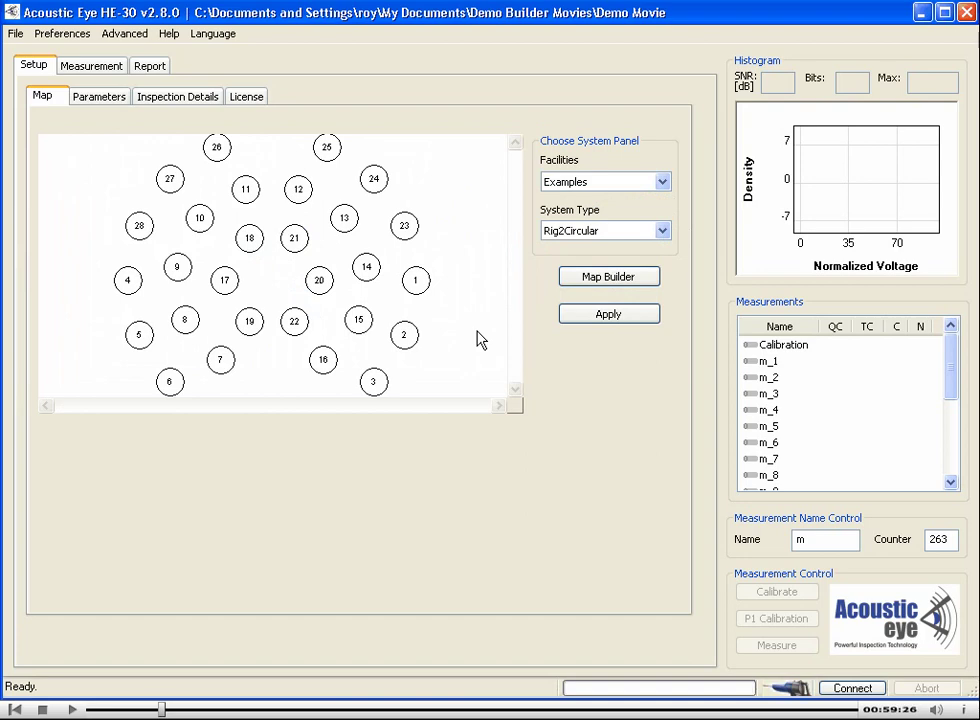
# Open Map Builder and create a new Photo Based Map from the picture Rig.JPG.
pyautogui.click(602, 275)
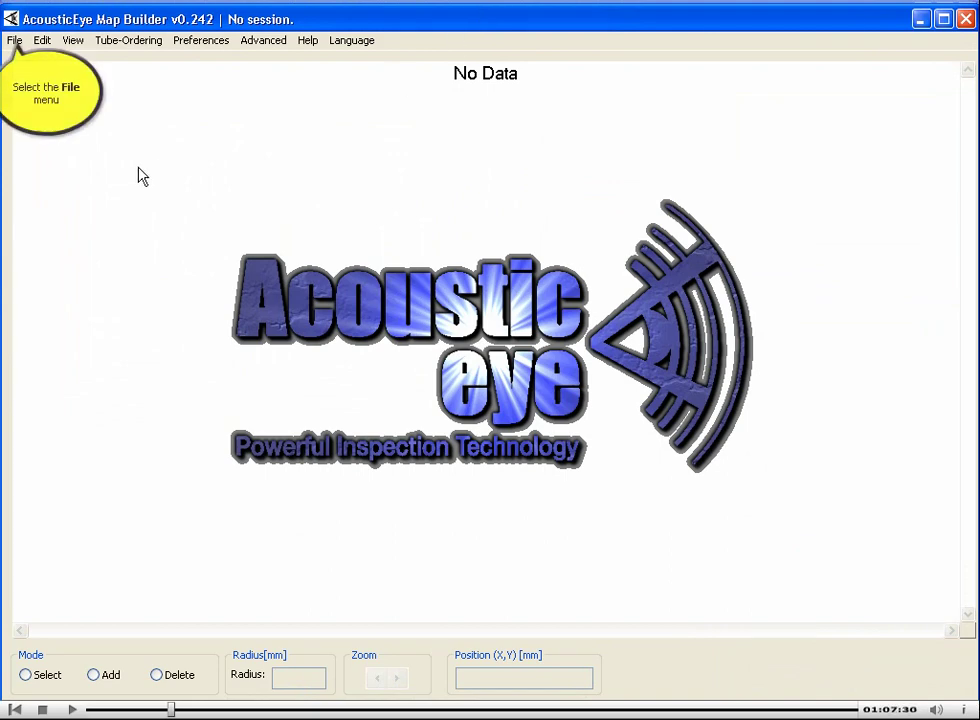
pyautogui.click(15, 40)
pyautogui.click(25, 64)
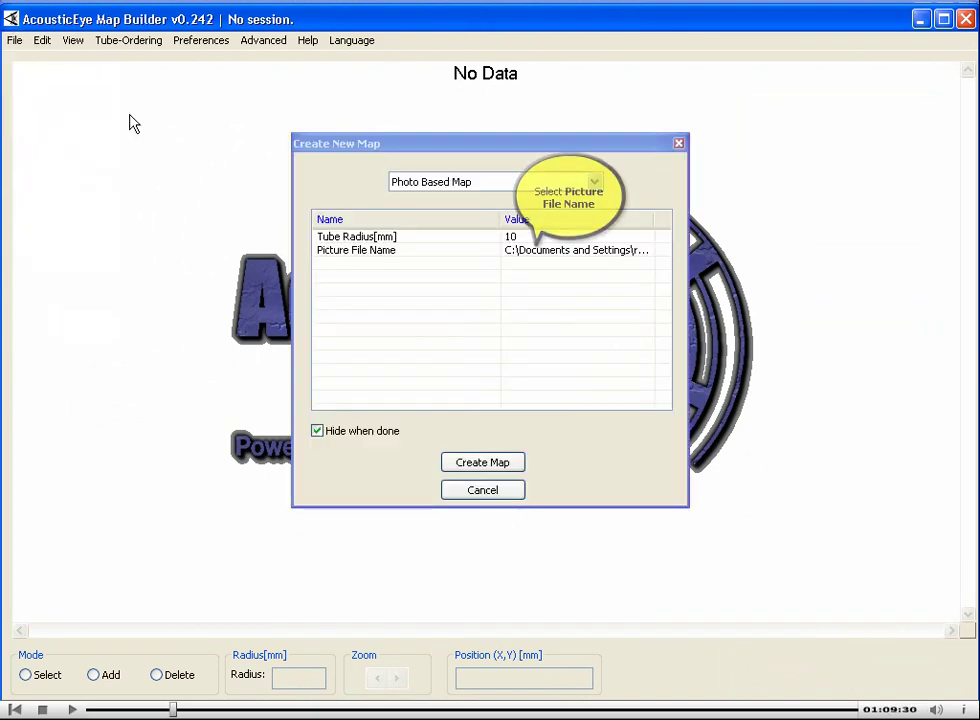
pyautogui.click(540, 250)
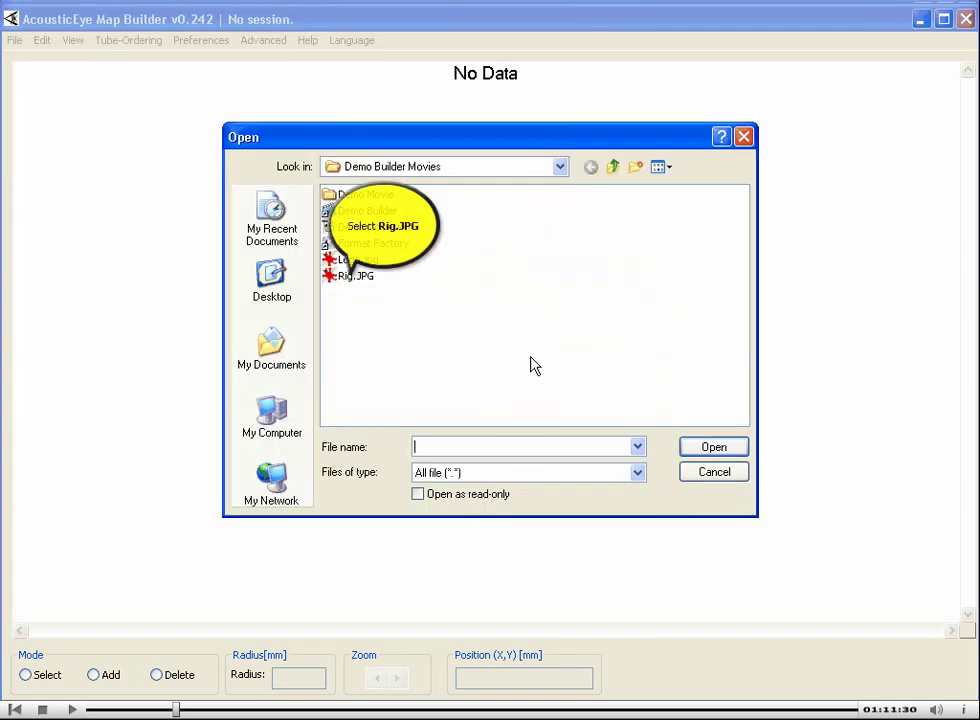
pyautogui.doubleClick(354, 277)
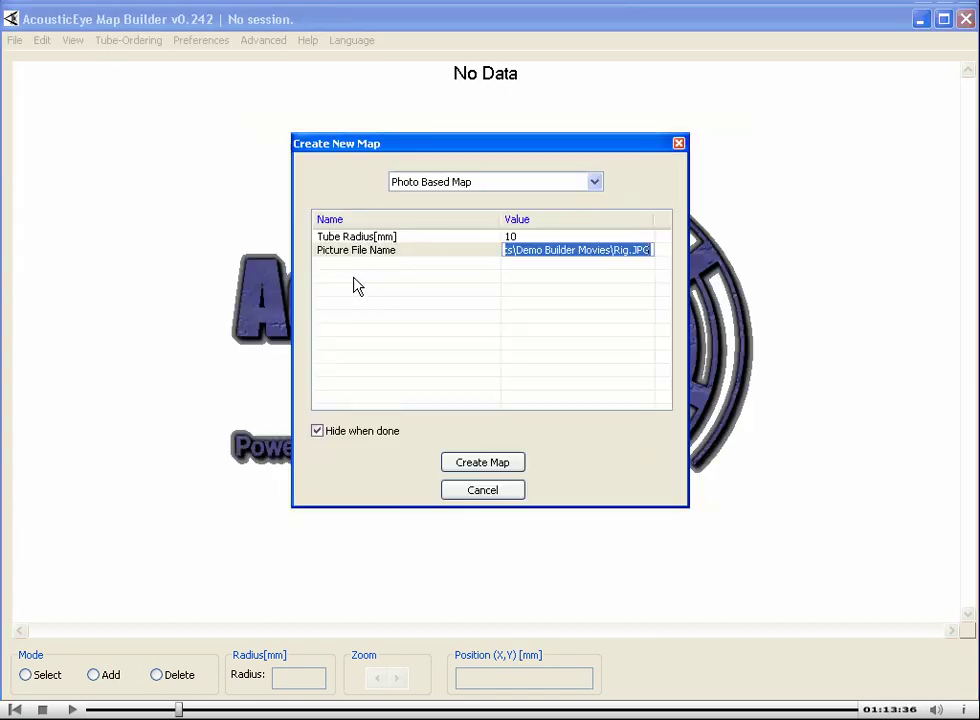
pyautogui.click(482, 466)
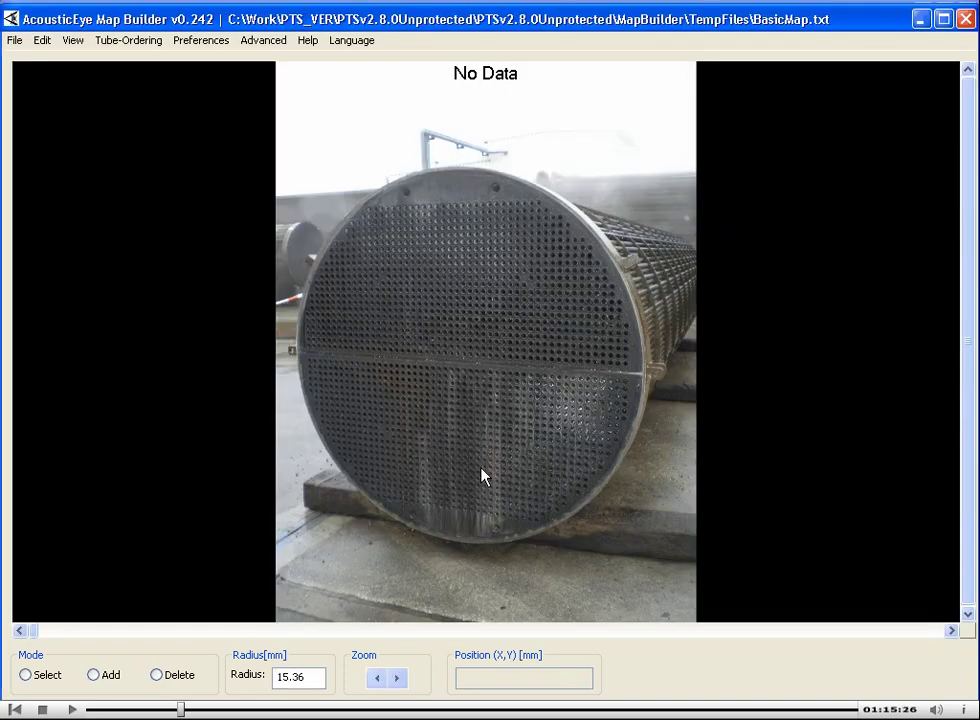
# Add the first tube on the rightmost hole of the photo's top row and set the tube radius to 10 mm.
pyautogui.scroll(5, 527, 258)
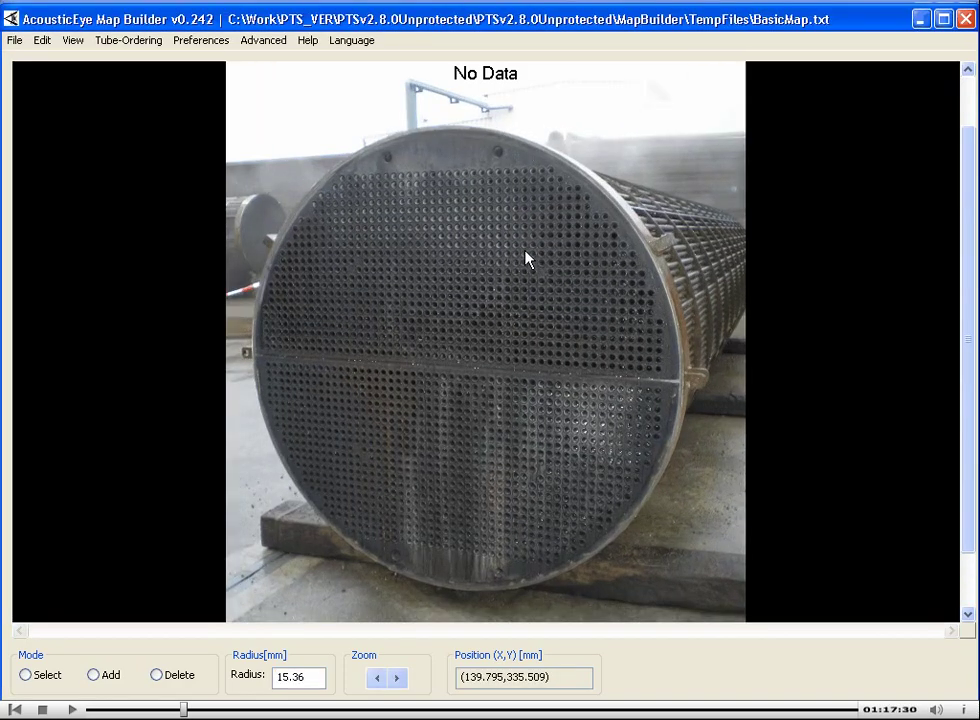
pyautogui.scroll(5, 527, 258)
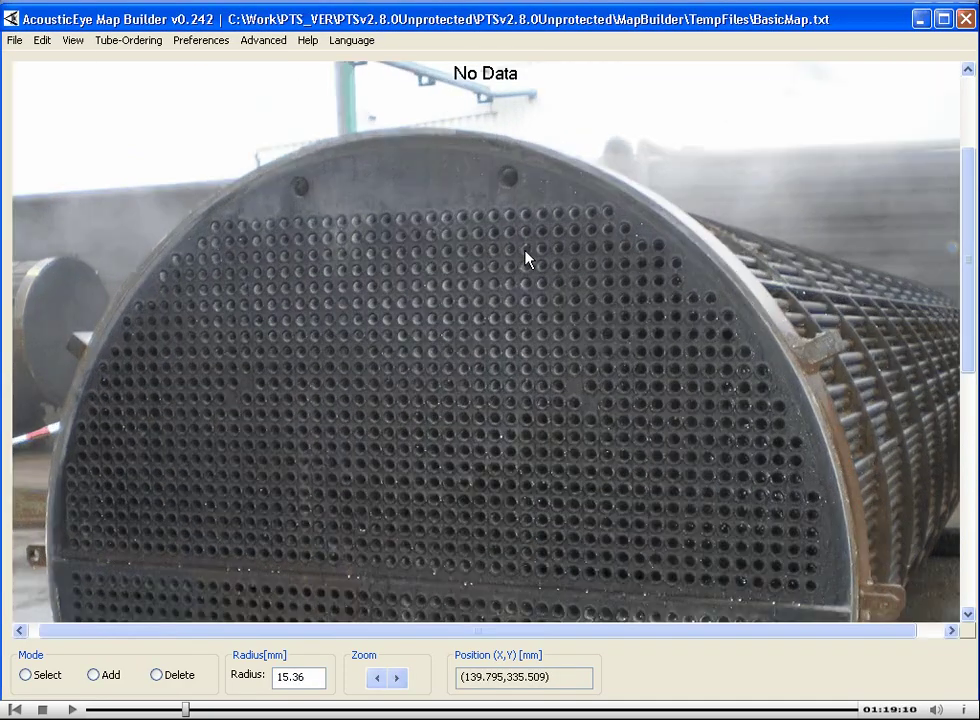
pyautogui.scroll(3, 527, 258)
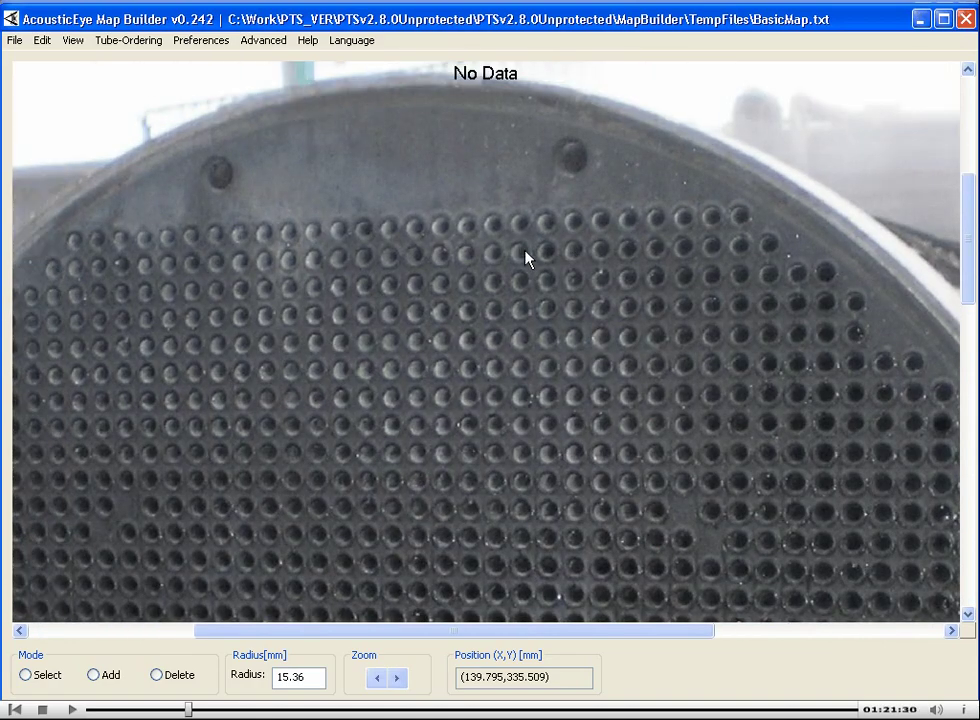
pyautogui.click(93, 675)
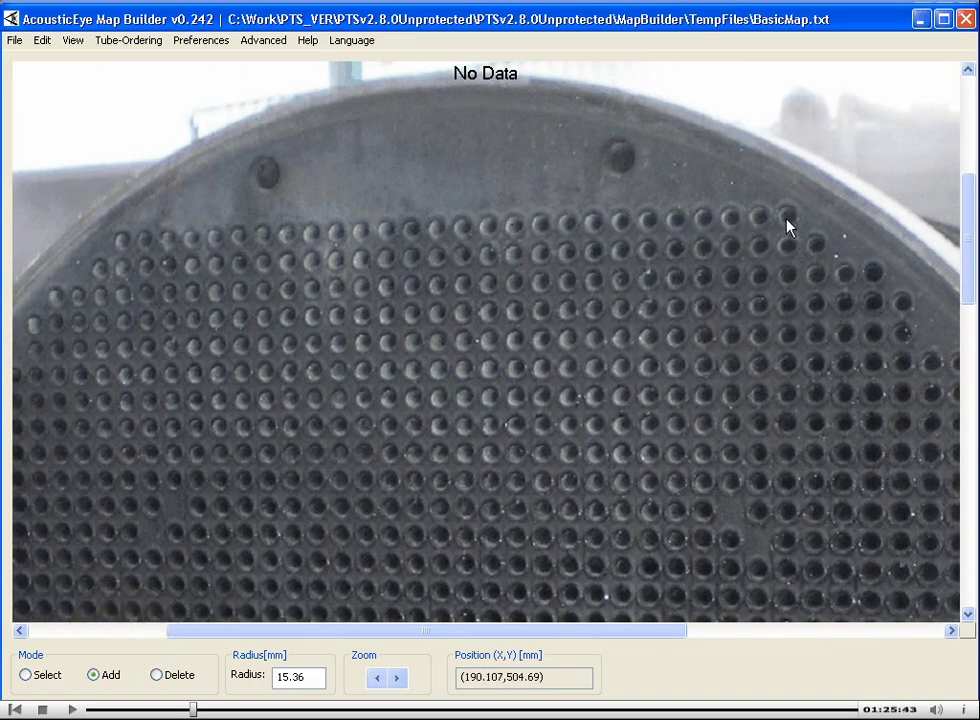
pyautogui.click(786, 218)
pyautogui.doubleClick(313, 676)
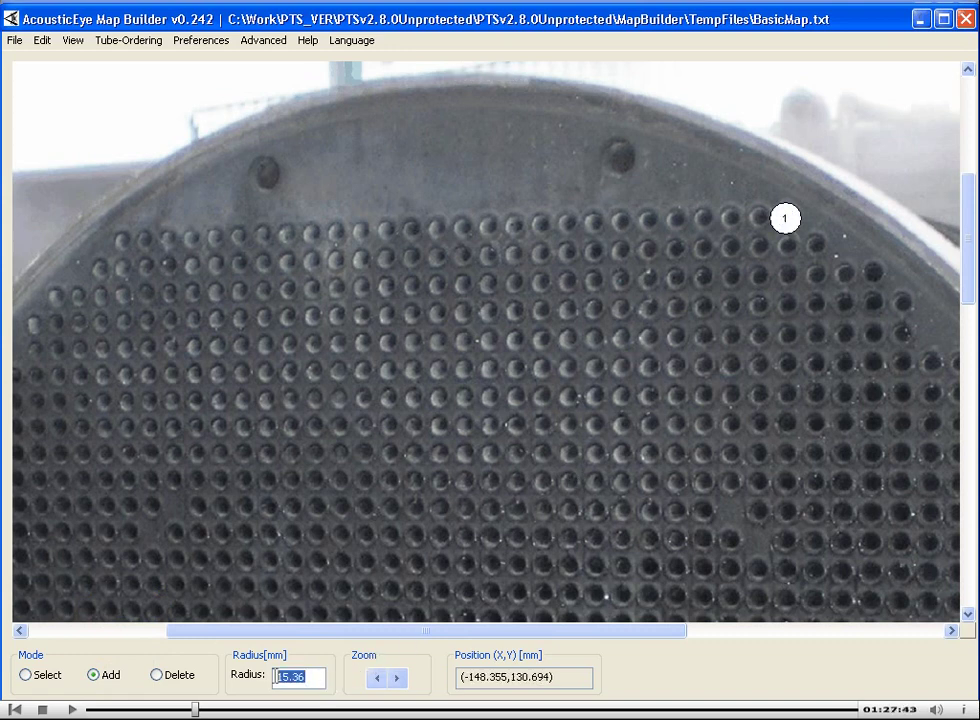
pyautogui.write('10')
pyautogui.press('Return')
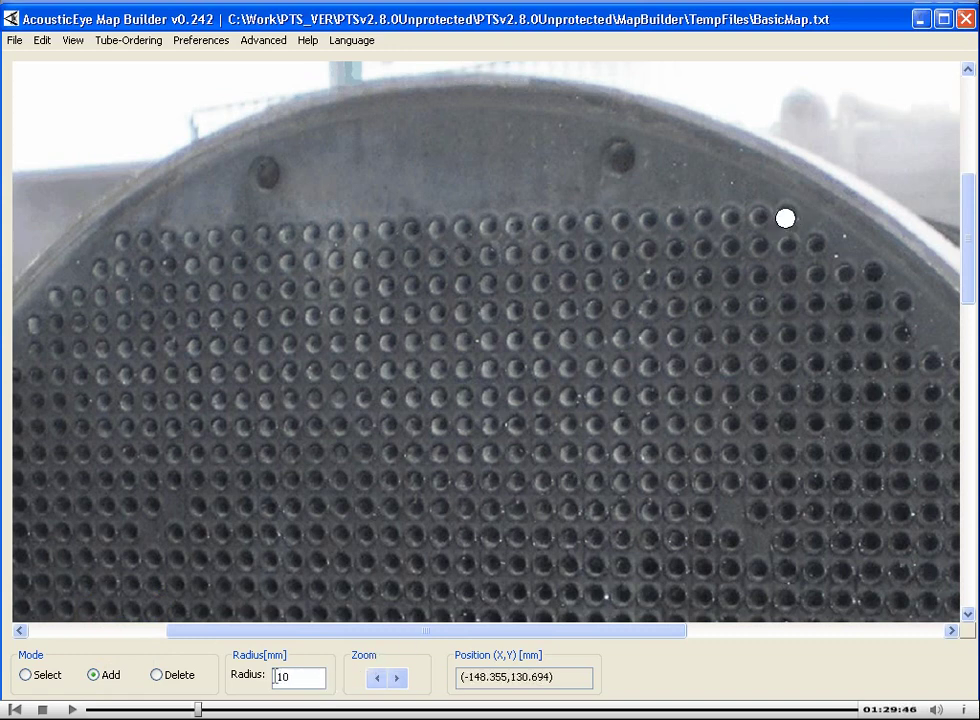
# Add a tube marker on each remaining hole of the top row, working leftward to the row's end.
pyautogui.click(758, 218)
pyautogui.click(731, 218)
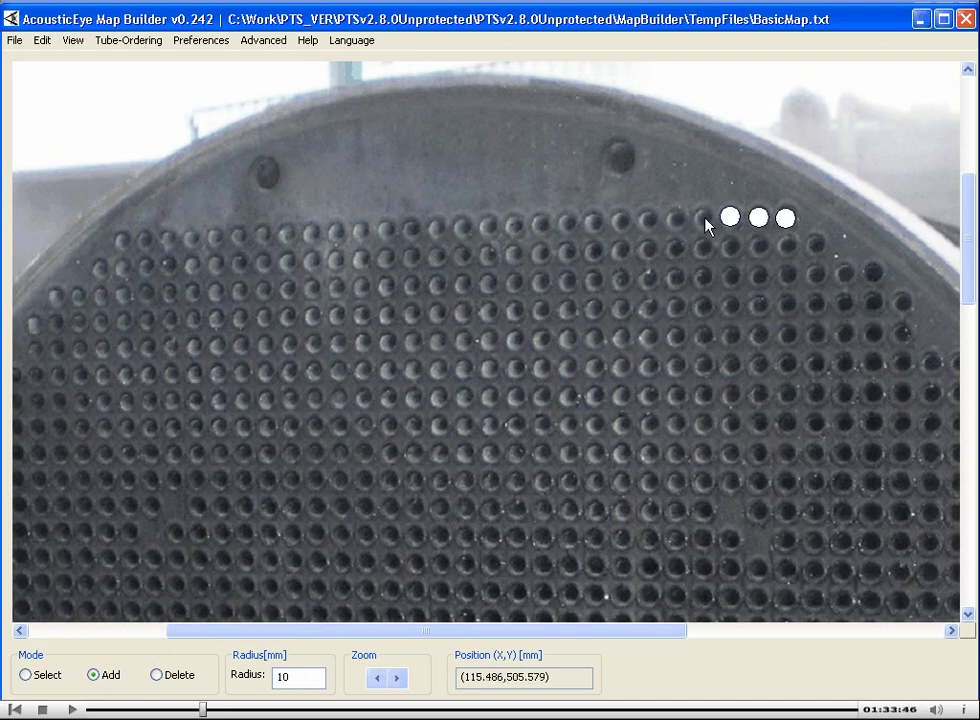
pyautogui.click(704, 218)
pyautogui.click(678, 218)
pyautogui.click(646, 218)
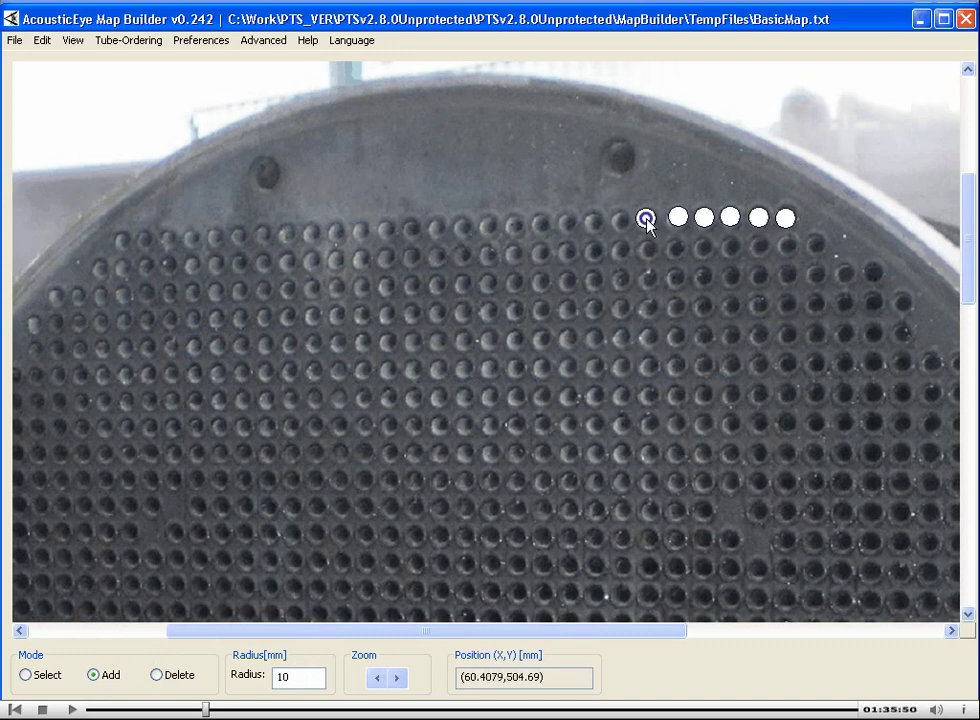
pyautogui.click(593, 223)
pyautogui.click(565, 226)
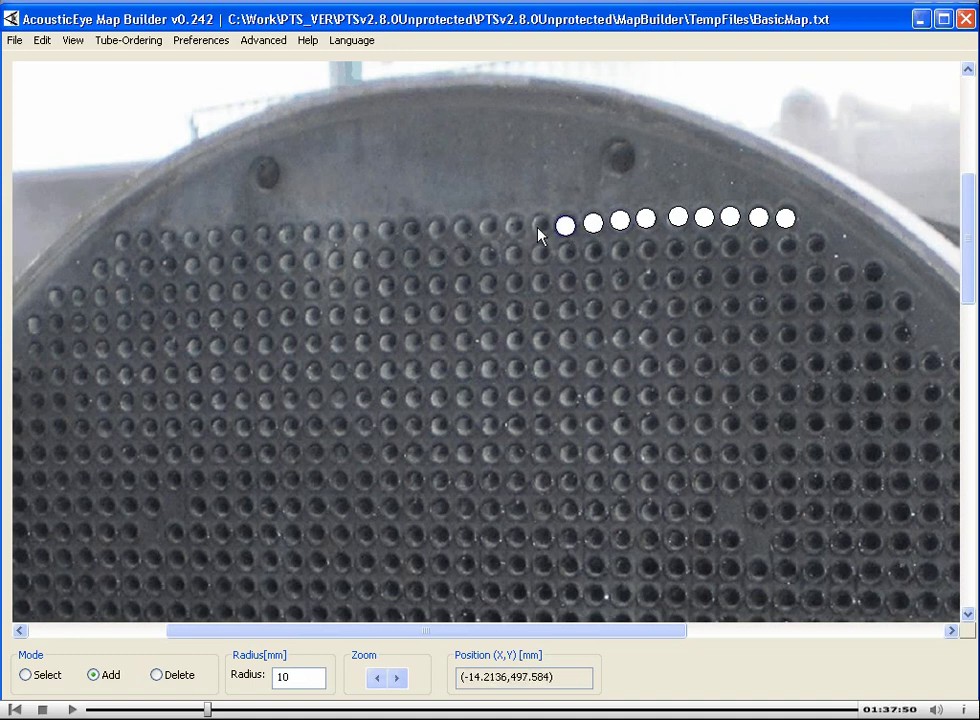
pyautogui.click(514, 227)
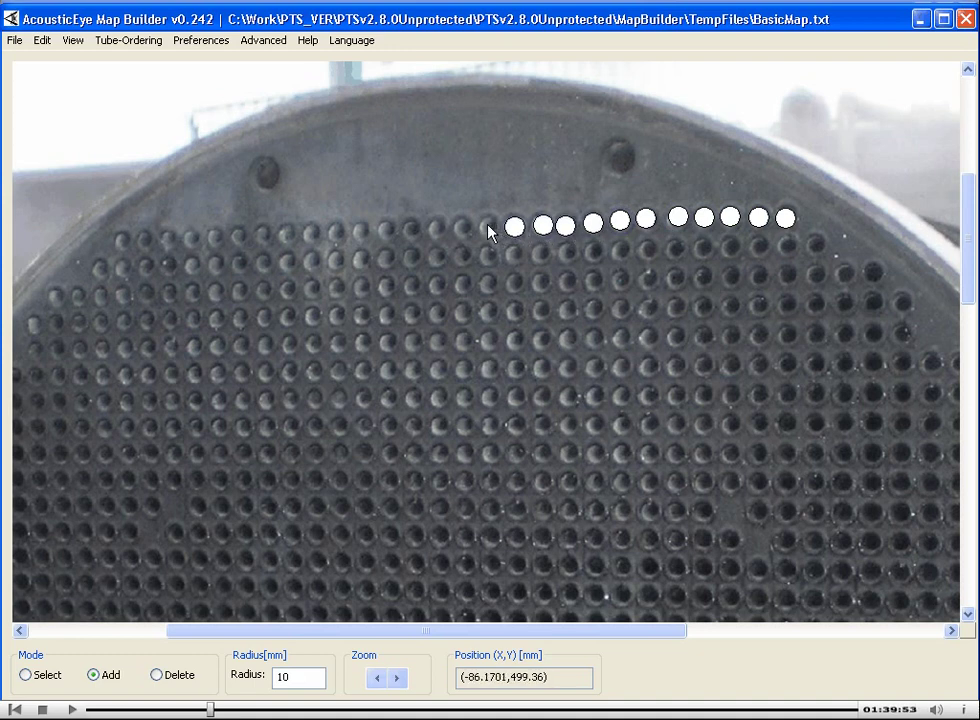
pyautogui.click(460, 228)
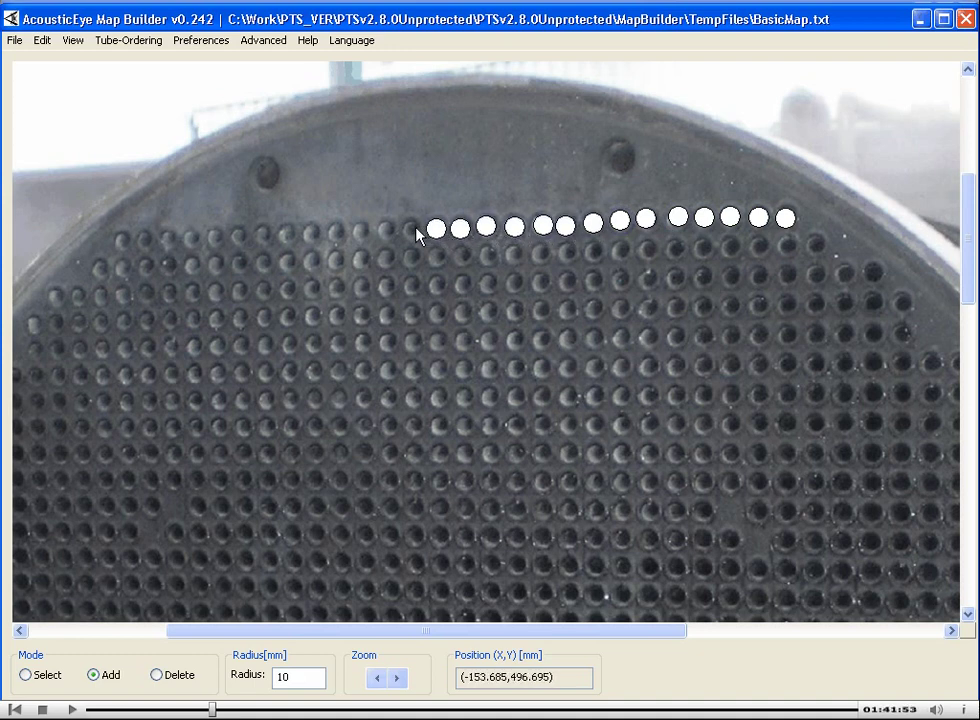
pyautogui.click(412, 229)
pyautogui.click(386, 229)
pyautogui.click(358, 230)
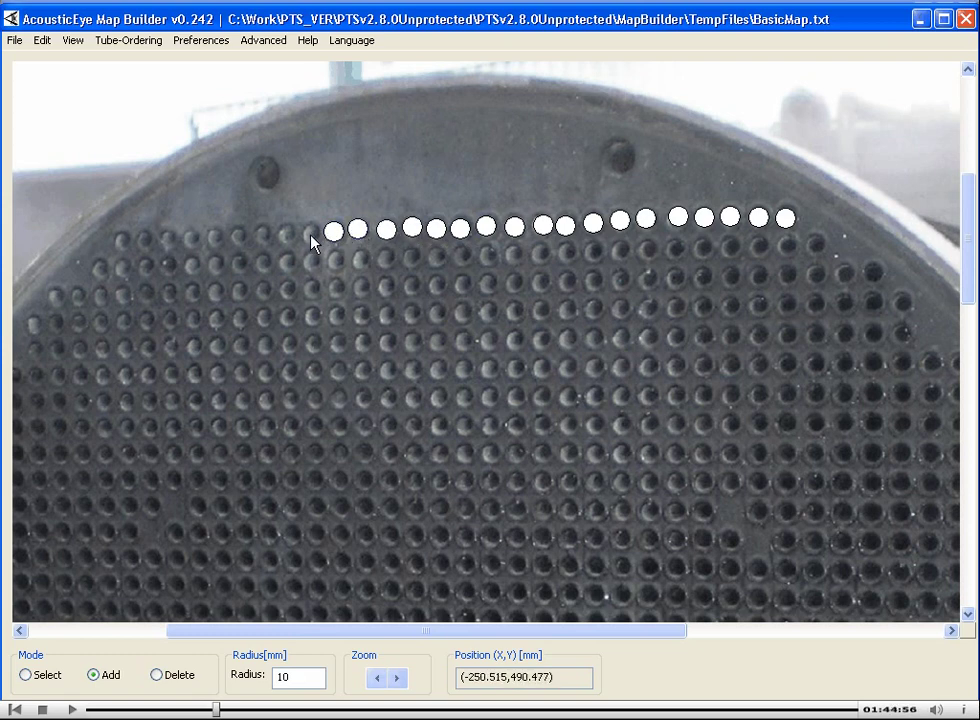
pyautogui.click(309, 235)
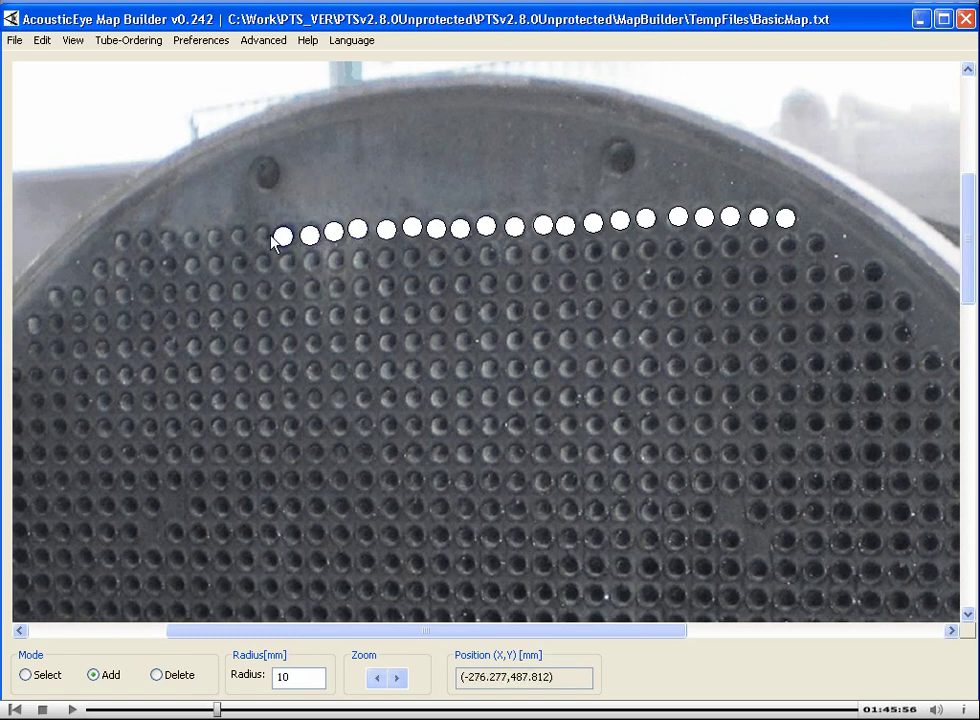
pyautogui.click(284, 236)
pyautogui.click(260, 234)
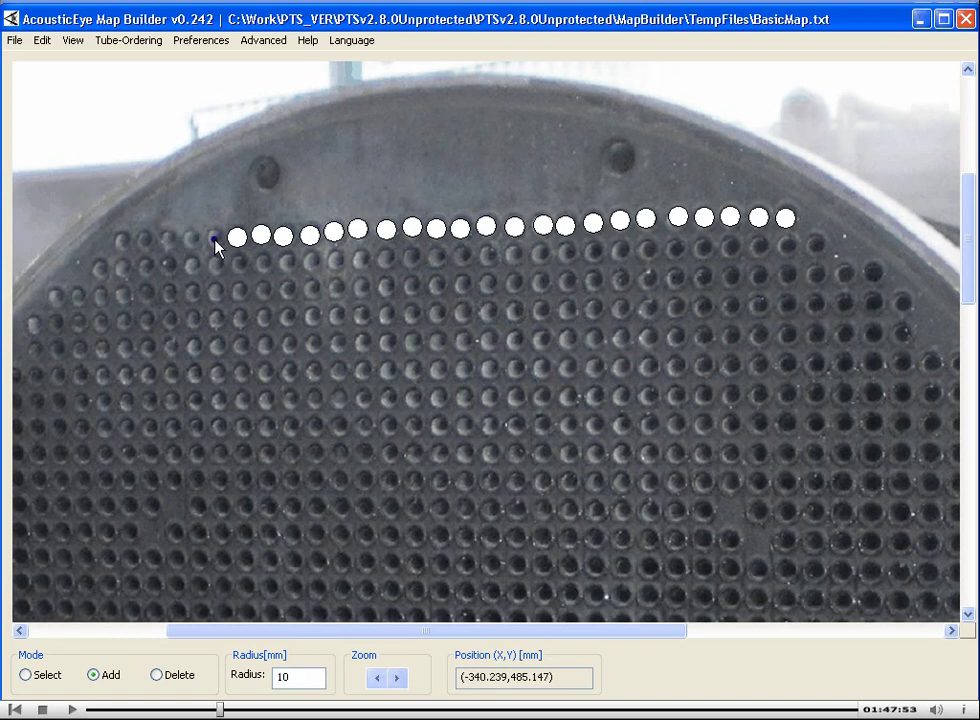
pyautogui.click(213, 240)
pyautogui.click(189, 241)
pyautogui.click(167, 240)
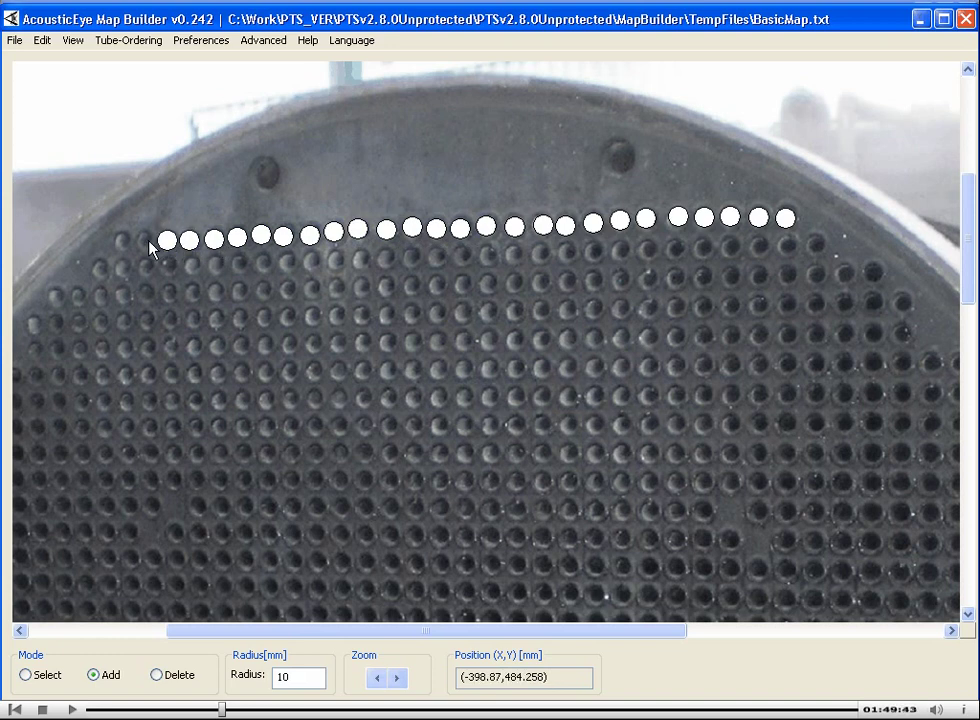
pyautogui.click(147, 240)
pyautogui.click(123, 240)
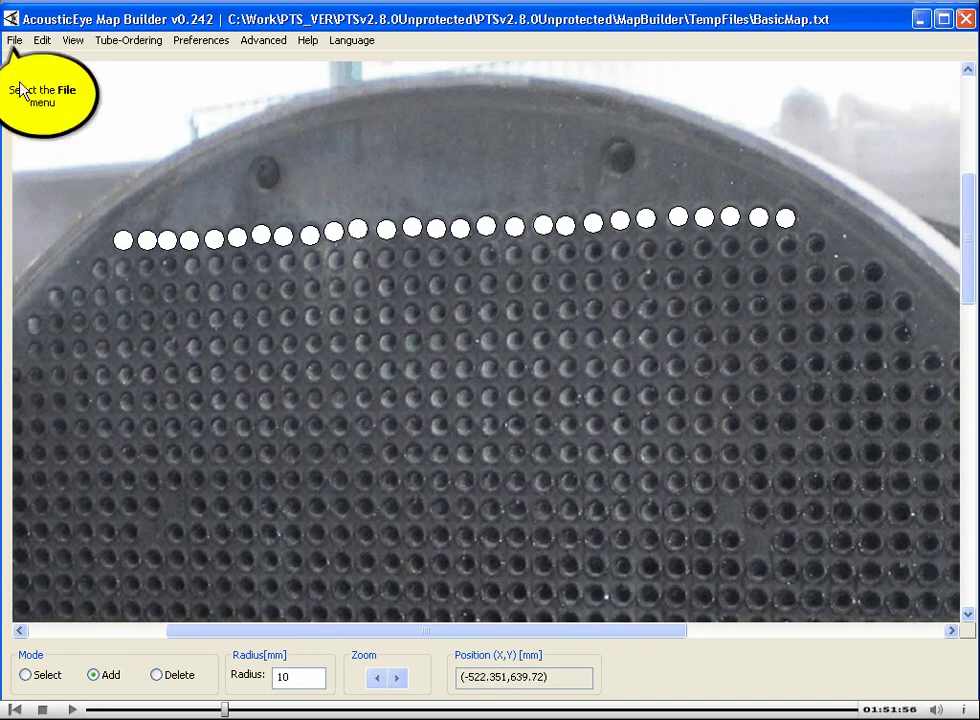
# Save the map to the Custom facility under the name "demo 1" and close Map Builder.
pyautogui.click(13, 40)
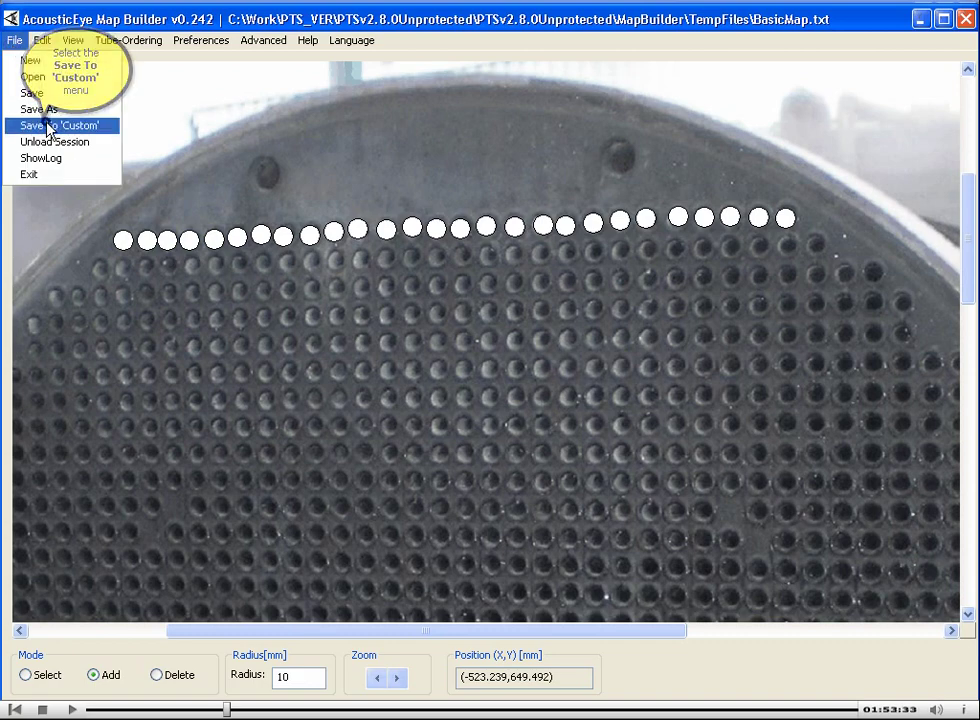
pyautogui.click(48, 127)
pyautogui.write('demo 1')
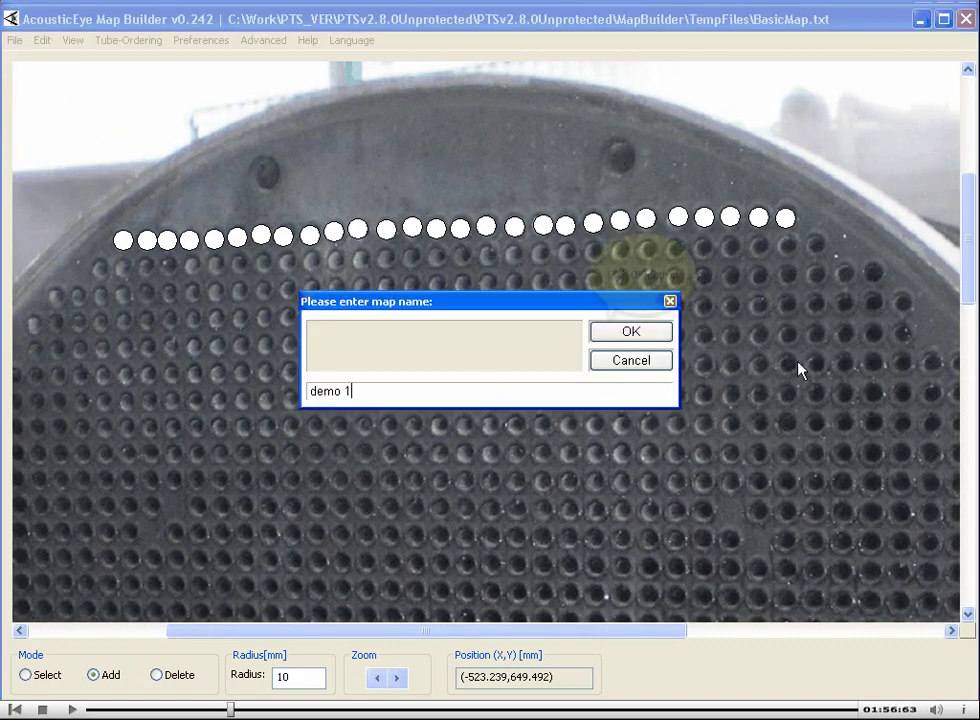
pyautogui.click(648, 334)
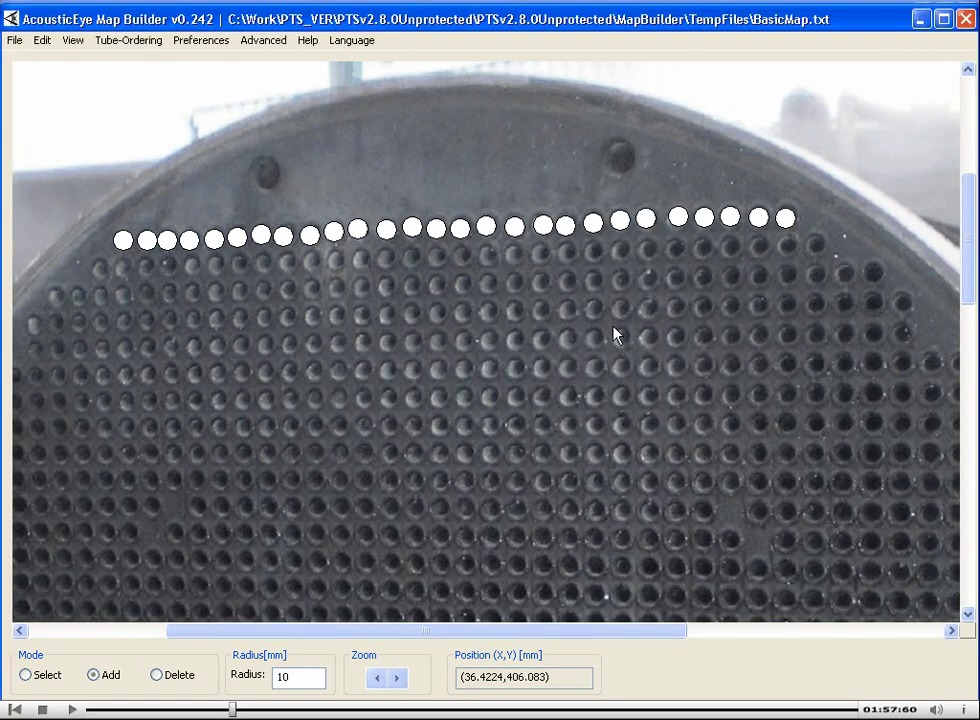
pyautogui.click(965, 21)
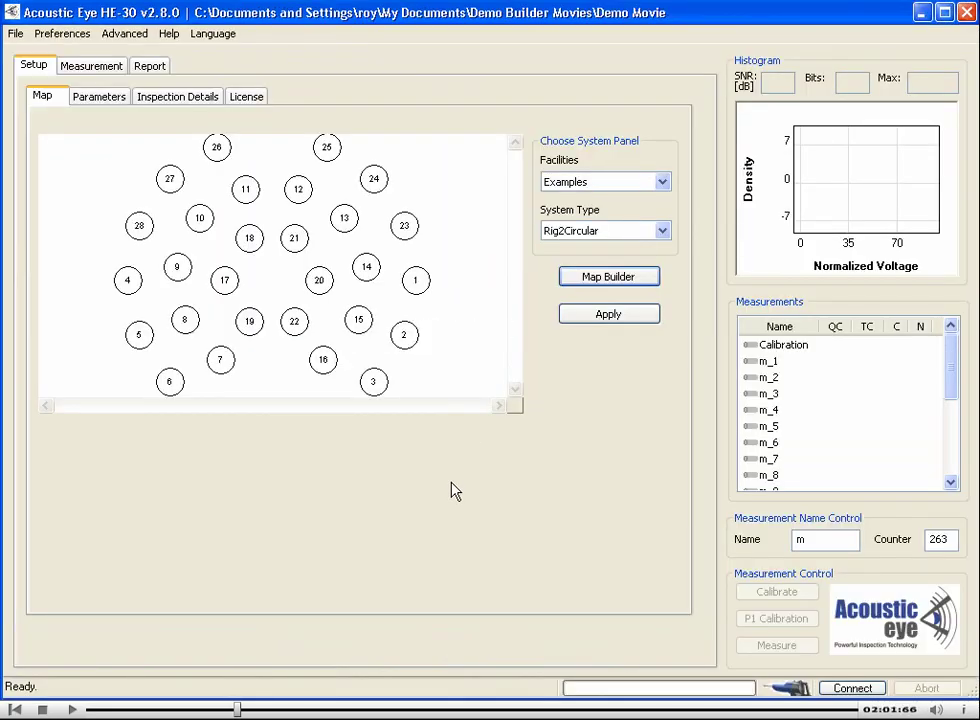
# Choose the Custom facility with system type demo 1 and apply it as the inspection map.
pyautogui.click(662, 184)
pyautogui.click(615, 212)
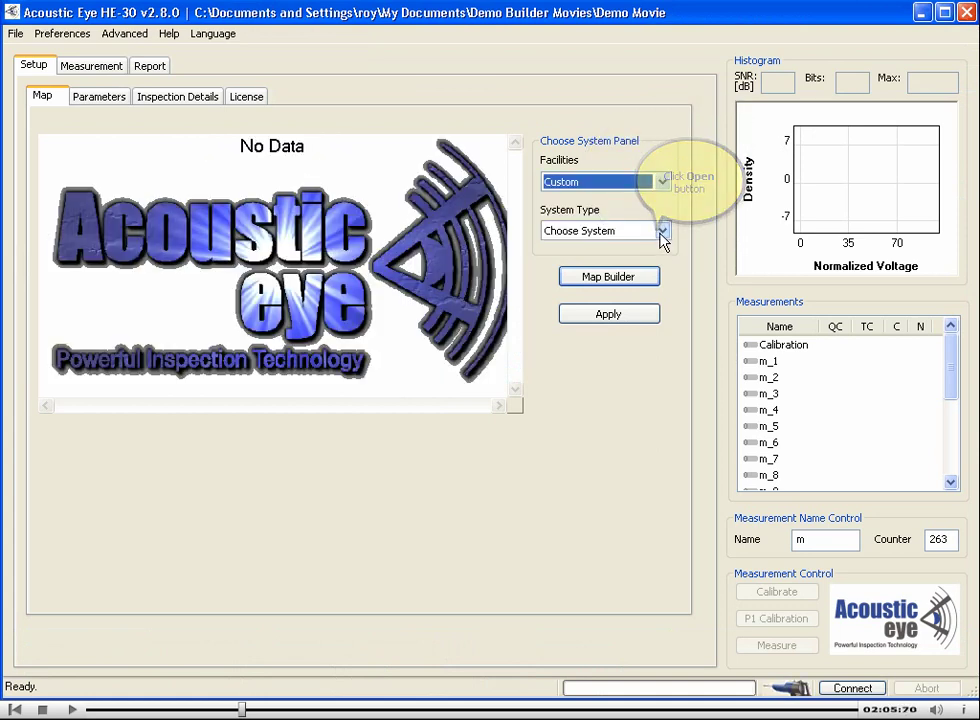
pyautogui.click(662, 230)
pyautogui.click(640, 259)
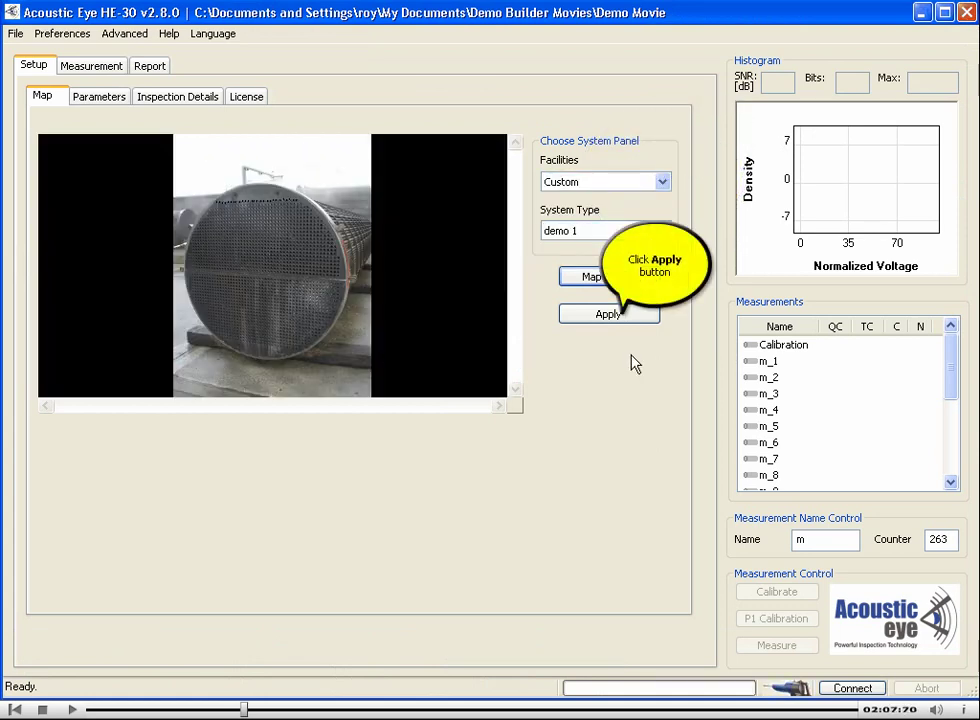
pyautogui.click(624, 316)
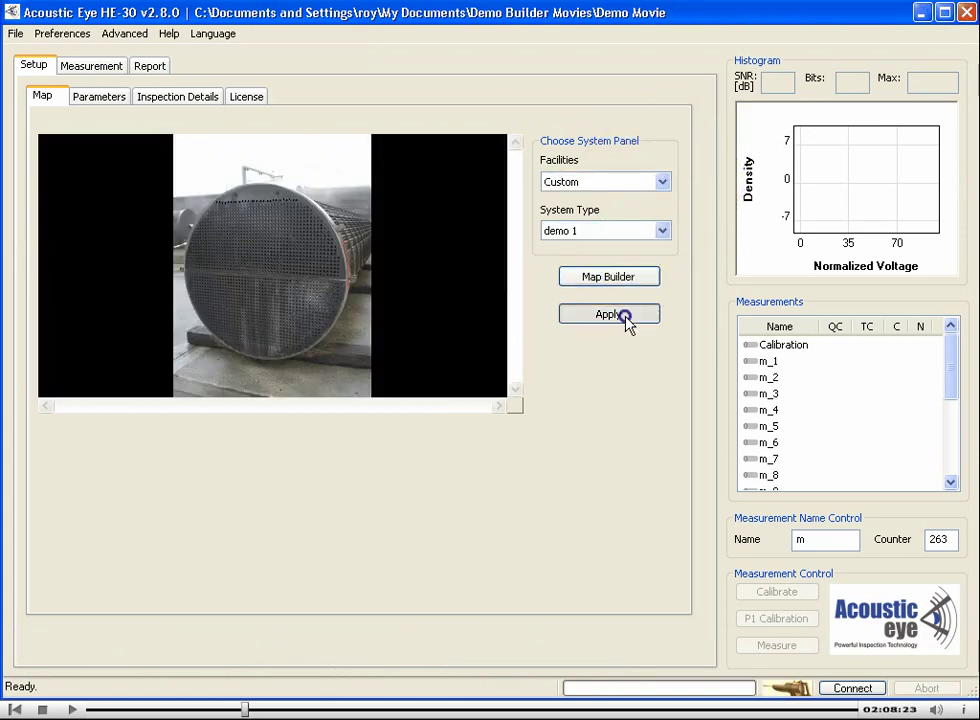
# Set the tubes' total length to 1.46 m, outer diameter to 25 mm and wall thickness to 2 mm.
pyautogui.click(99, 100)
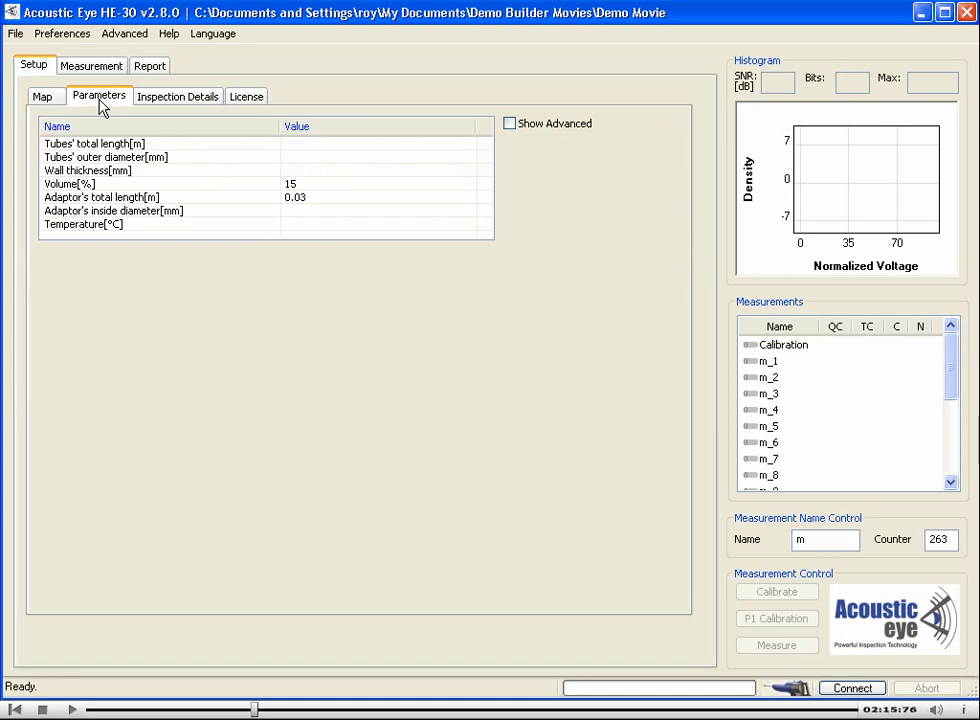
pyautogui.click(307, 146)
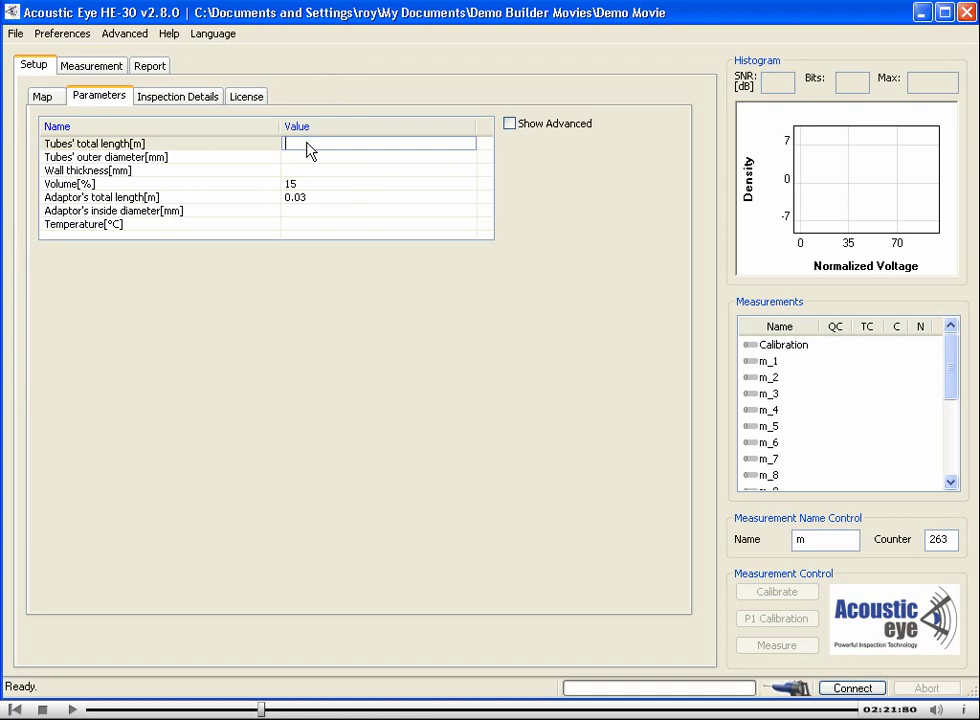
pyautogui.write('1.46')
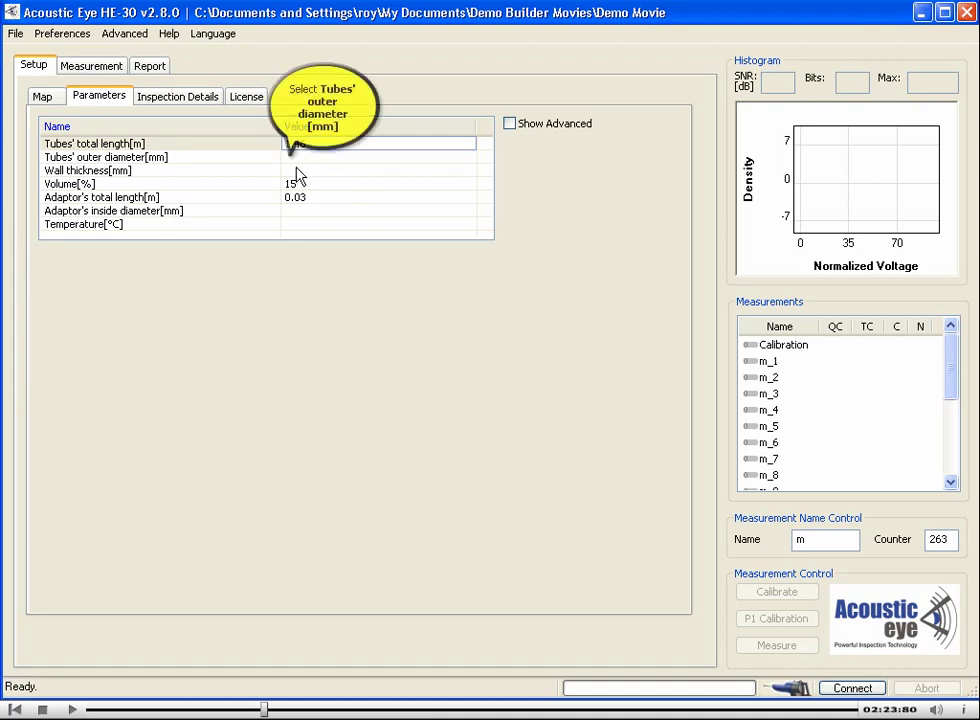
pyautogui.click(292, 158)
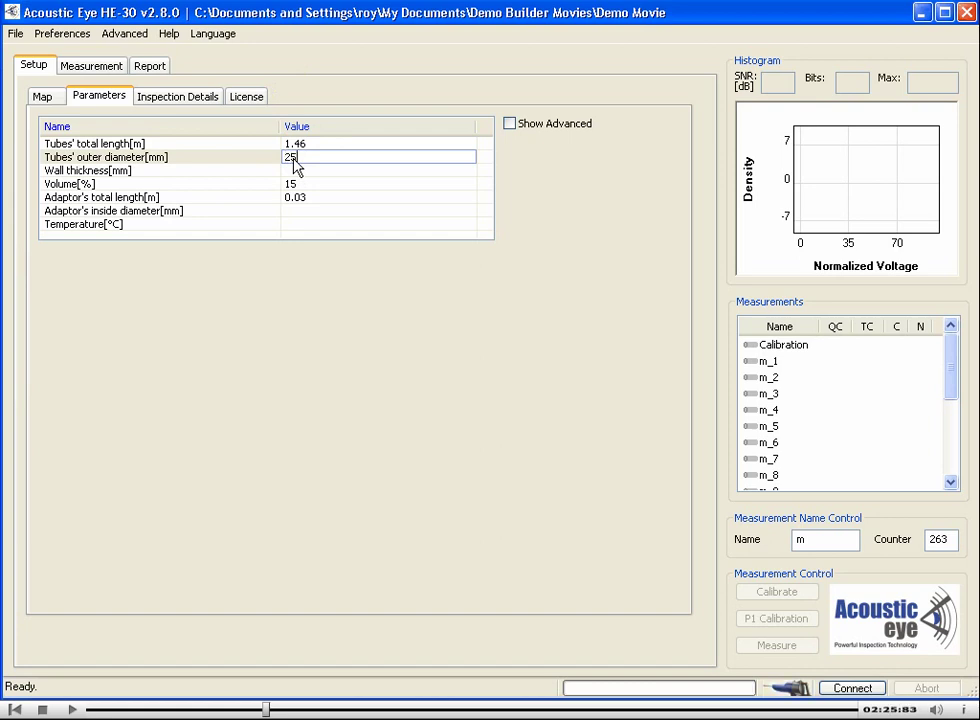
pyautogui.click(296, 172)
pyautogui.write('2')
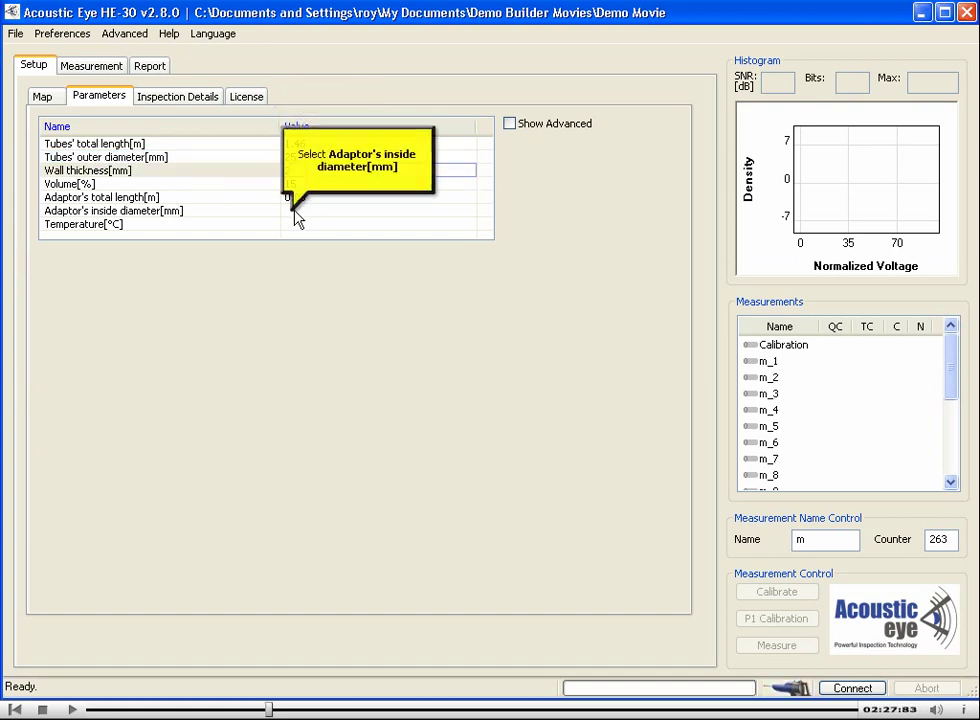
# Set the adaptor's inside diameter to 17 mm and the temperature to 24 °C.
pyautogui.click(294, 212)
pyautogui.write('1')
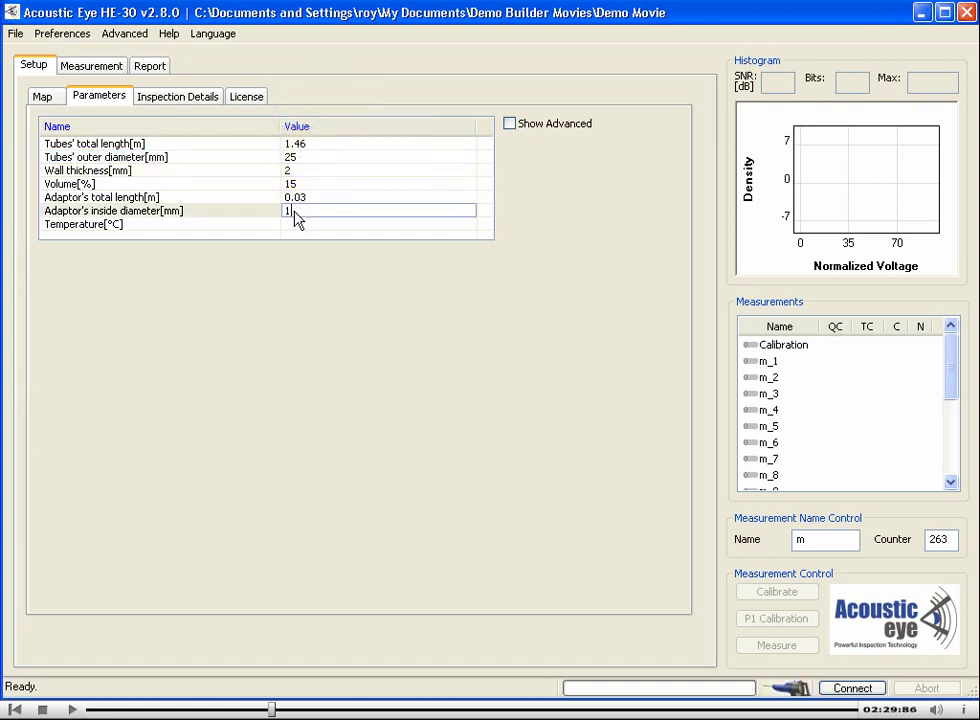
pyautogui.write('7')
pyautogui.click(295, 228)
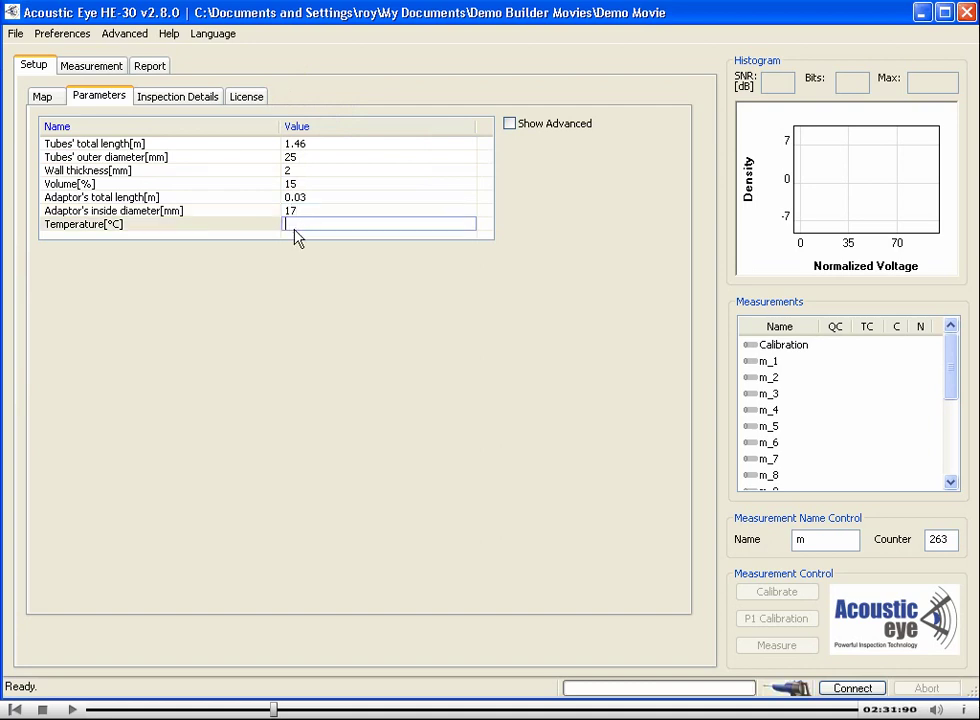
pyautogui.write('24')
pyautogui.press('Return')
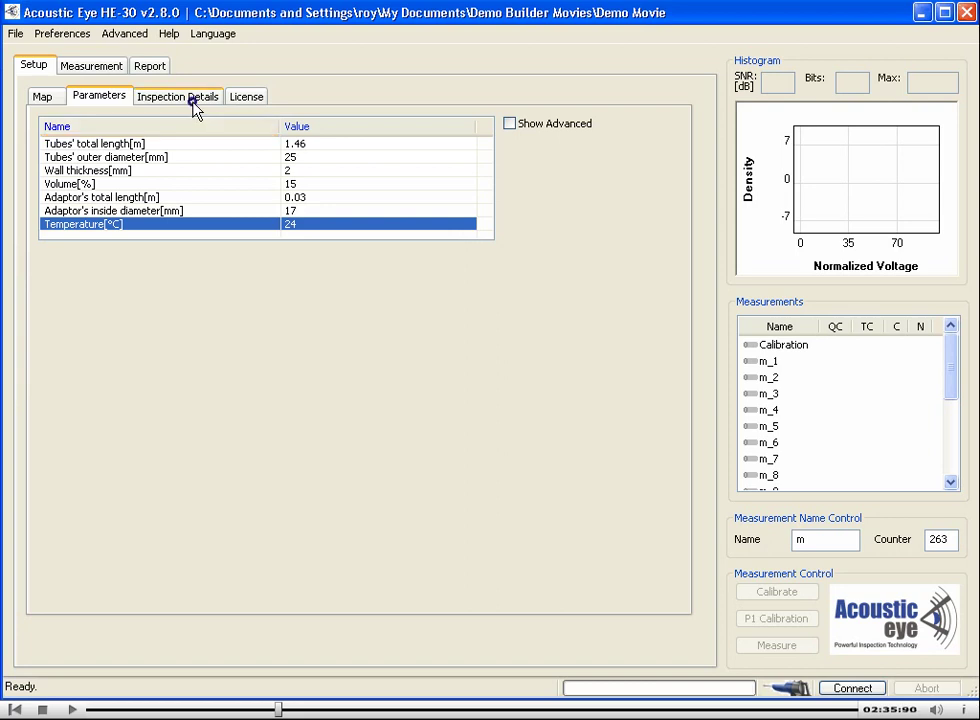
# Fill in the inspection details with date 24062010, inspection site "site" and end customer "customer".
pyautogui.click(194, 103)
pyautogui.click(260, 149)
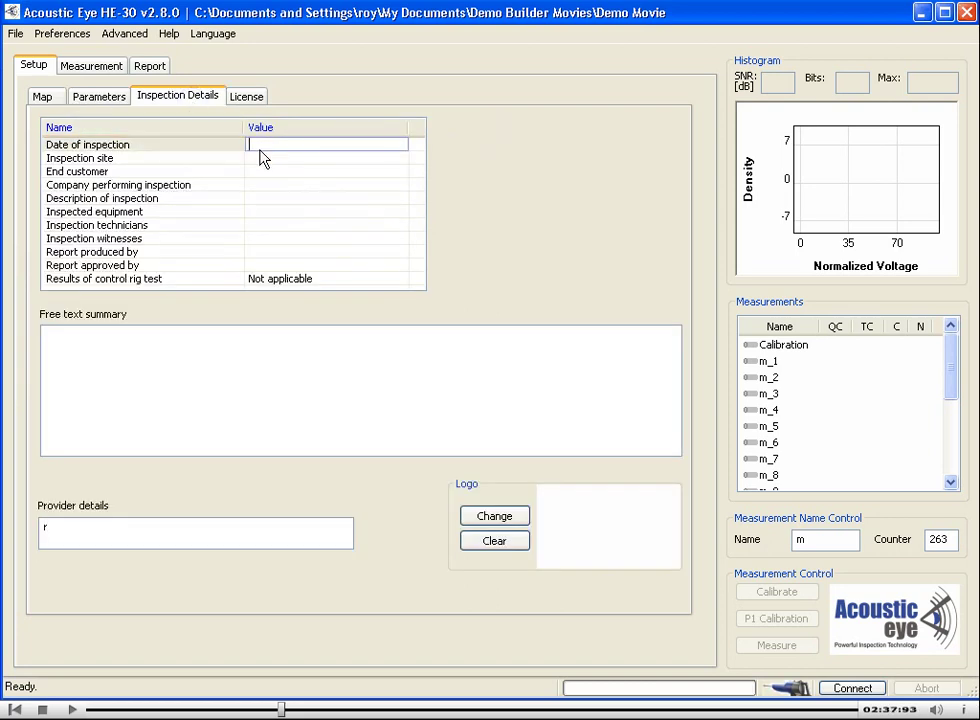
pyautogui.write('24062010')
pyautogui.click(262, 158)
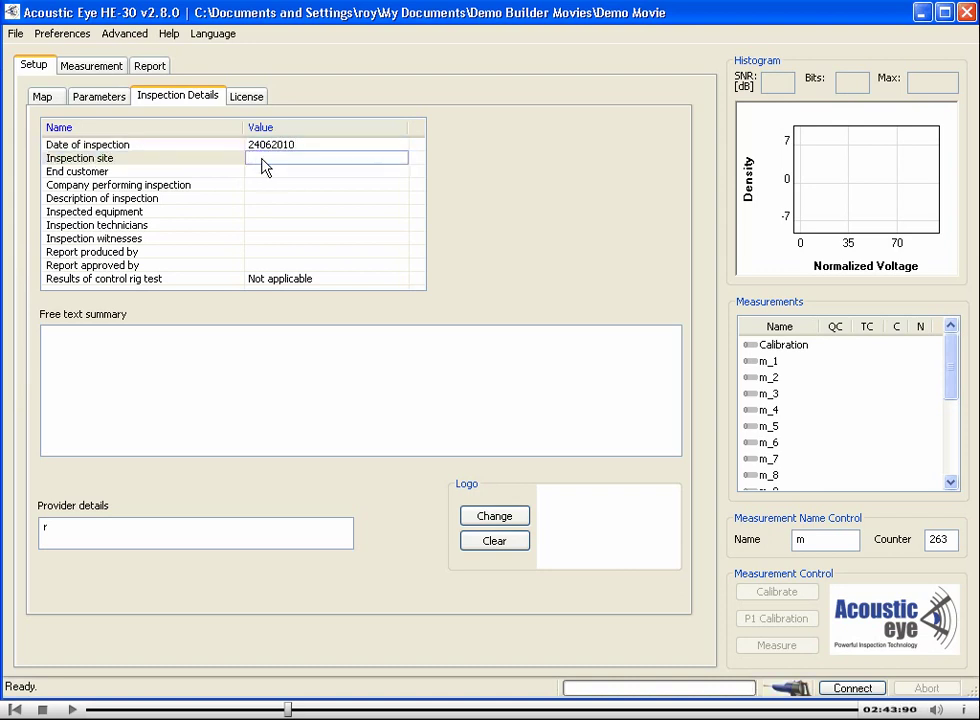
pyautogui.write('site')
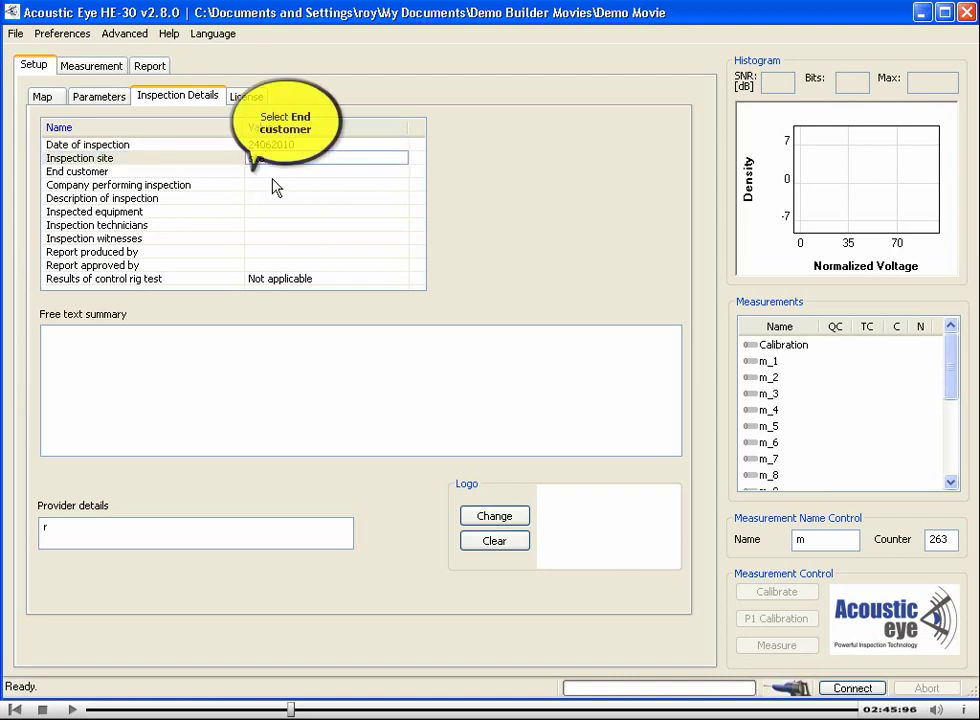
pyautogui.click(257, 173)
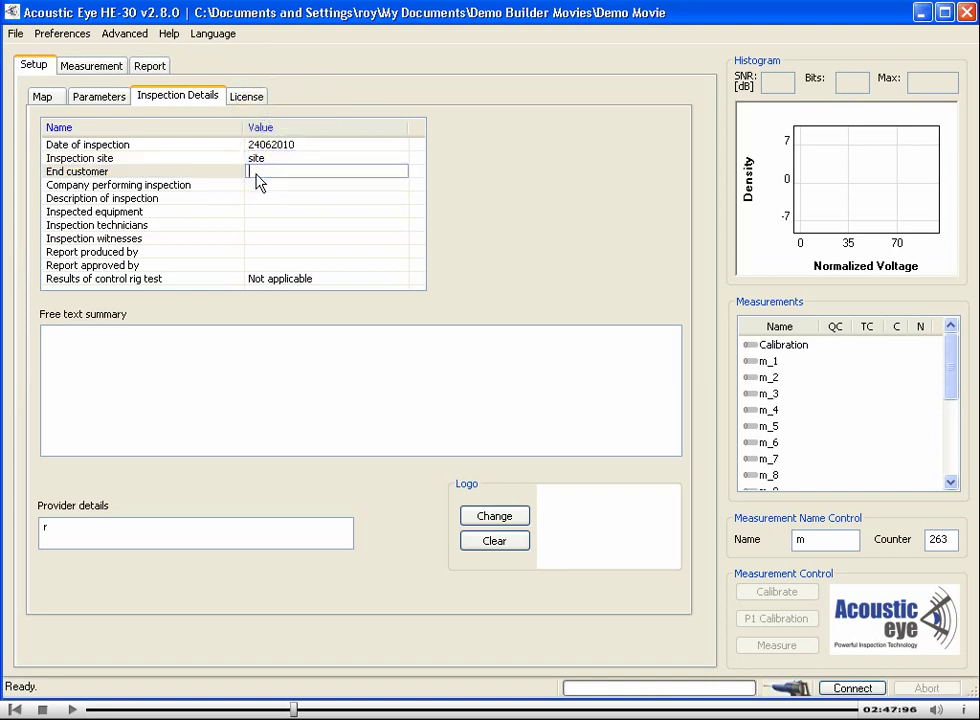
pyautogui.write('customer')
# Replace the provider details text with "Service Provider".
pyautogui.click(50, 527)
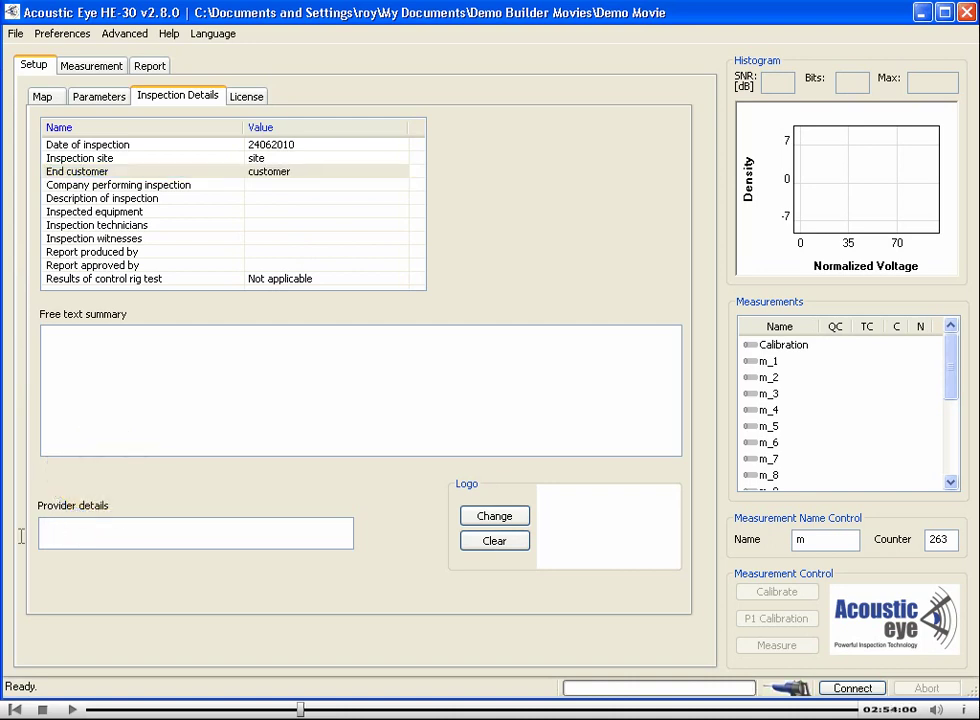
pyautogui.write('Service Prov')
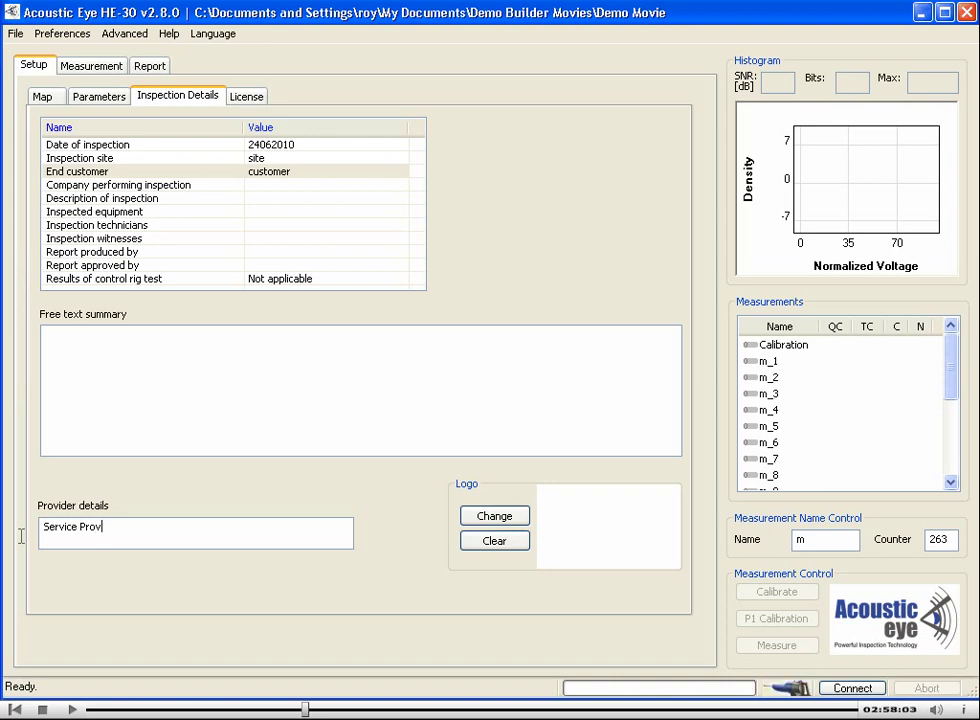
pyautogui.write('ice')
pyautogui.click(109, 531)
pyautogui.write('er')
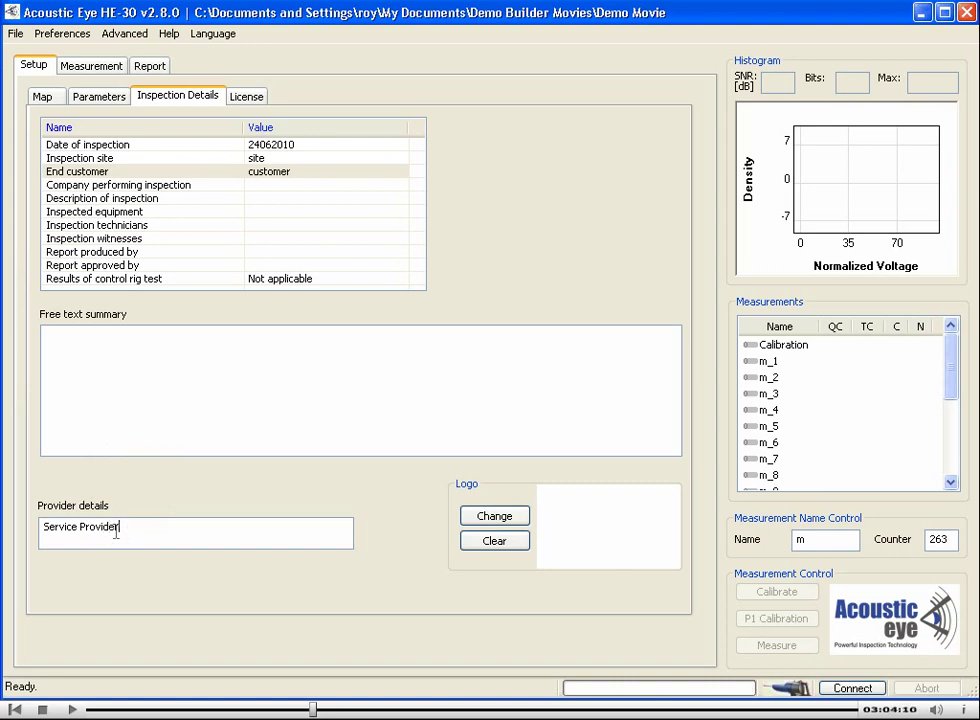
# Load Logo.jpg from the folder above Demo Movie as the report logo.
pyautogui.click(489, 518)
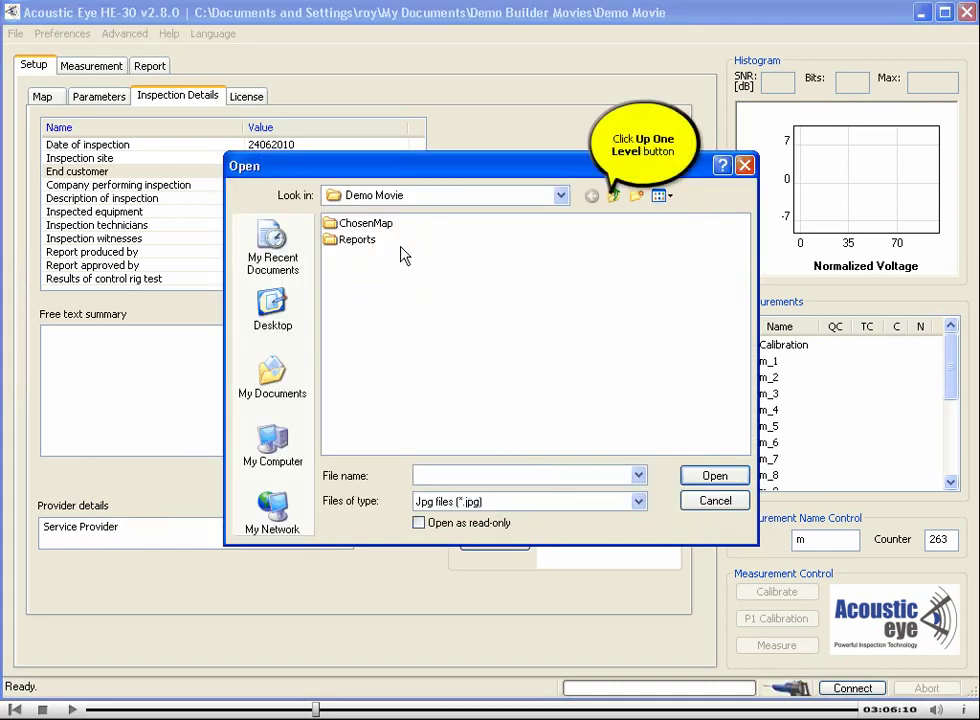
pyautogui.click(614, 196)
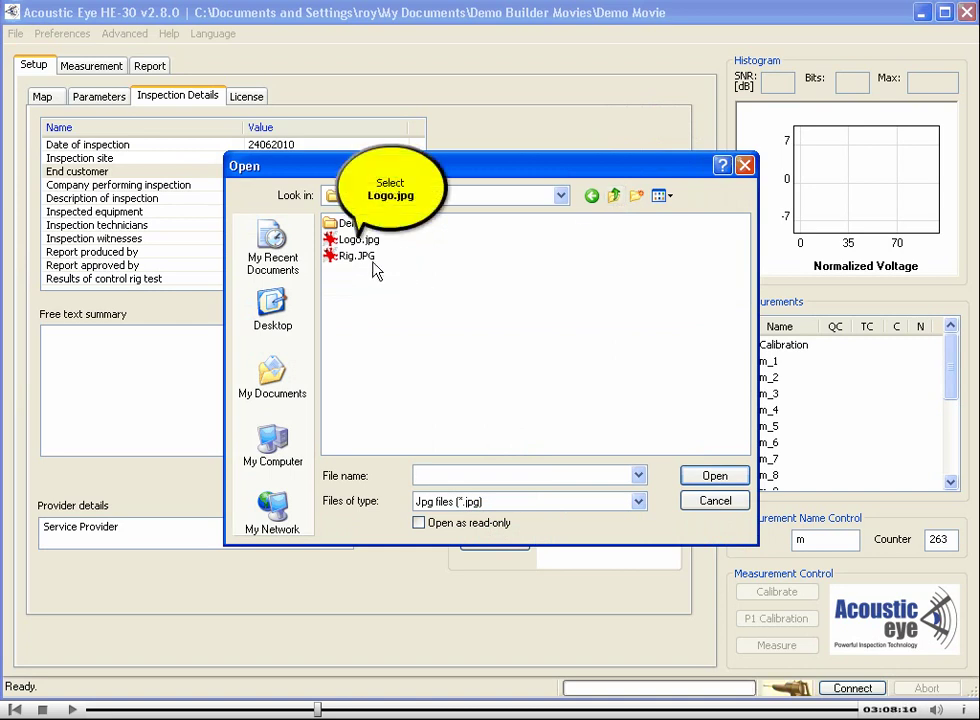
pyautogui.doubleClick(358, 240)
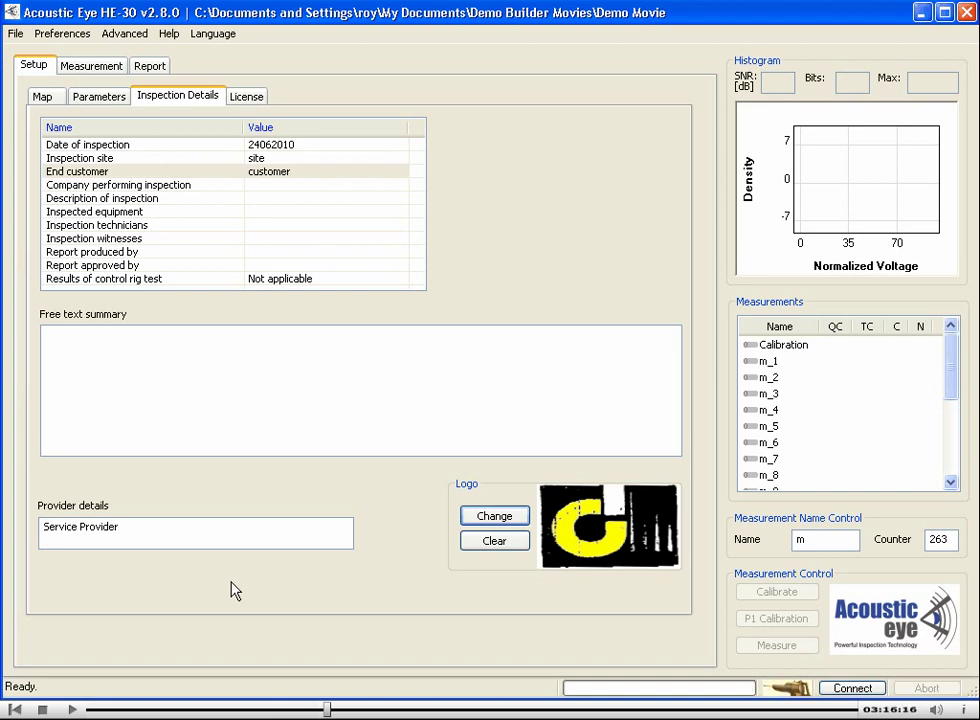
# Inspect the numbered tube markers at the right end of the top row on the measurement's 2D map.
pyautogui.click(90, 68)
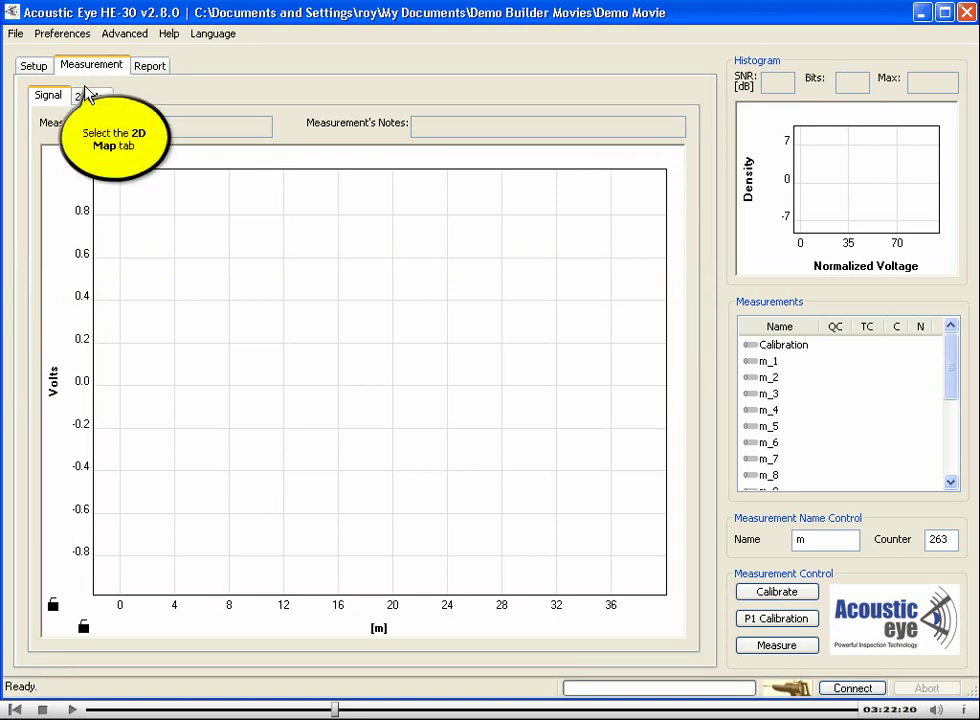
pyautogui.click(92, 96)
pyautogui.scroll(2, 350, 280)
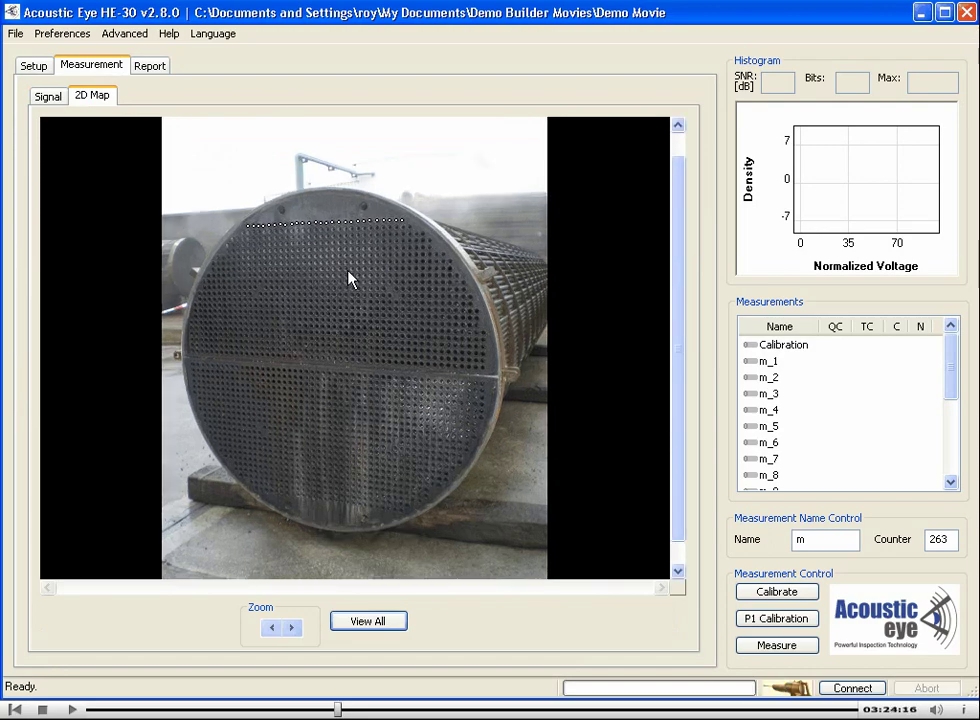
pyautogui.scroll(4, 349, 279)
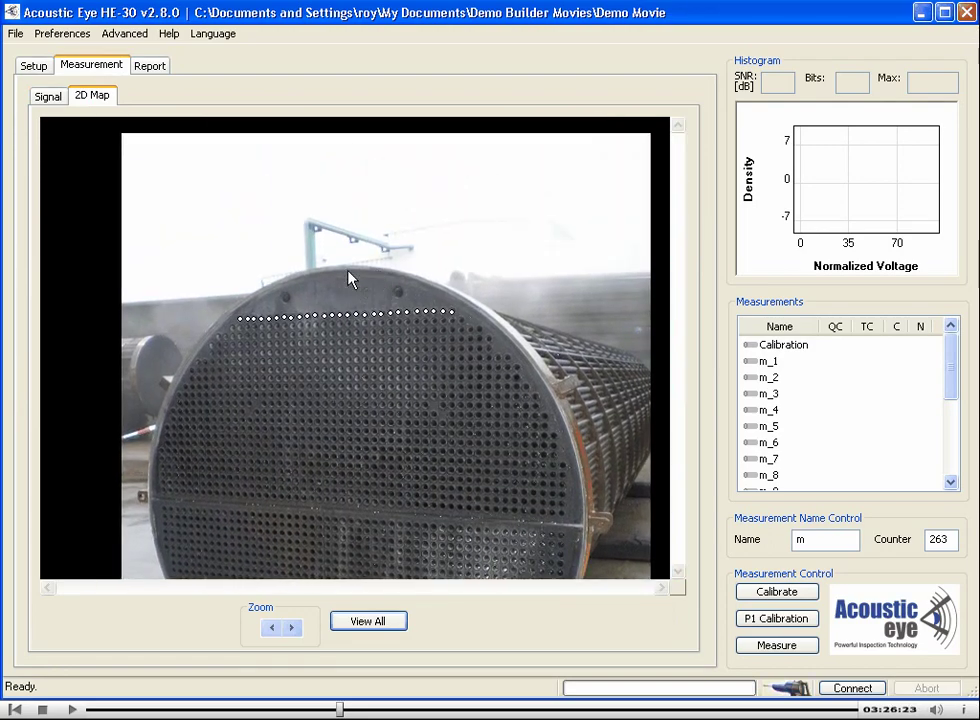
pyautogui.scroll(4, 350, 280)
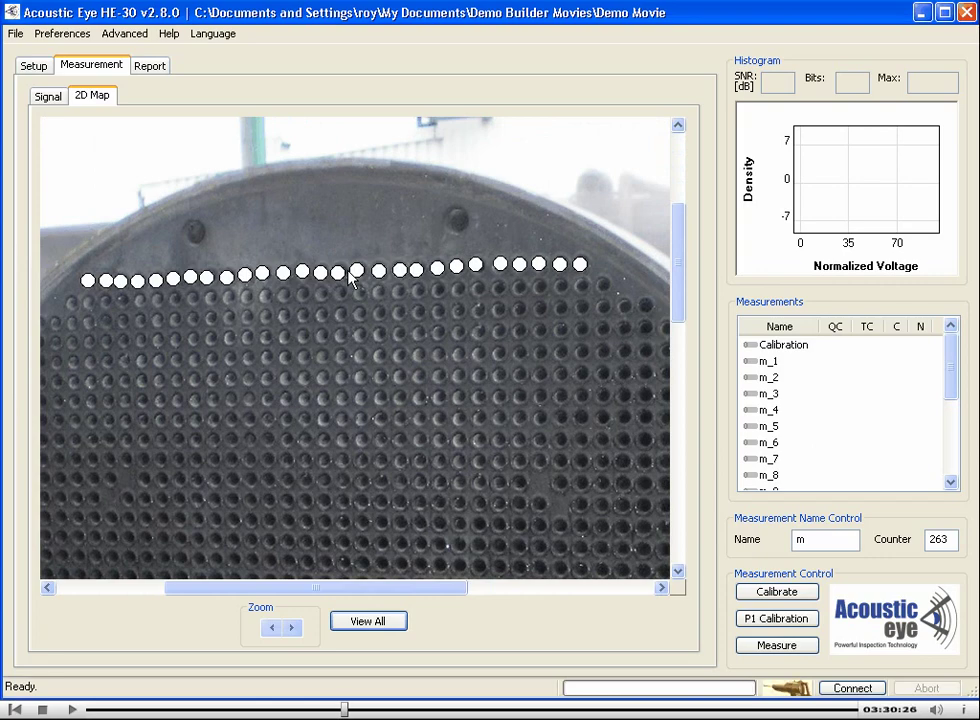
pyautogui.scroll(4, 350, 278)
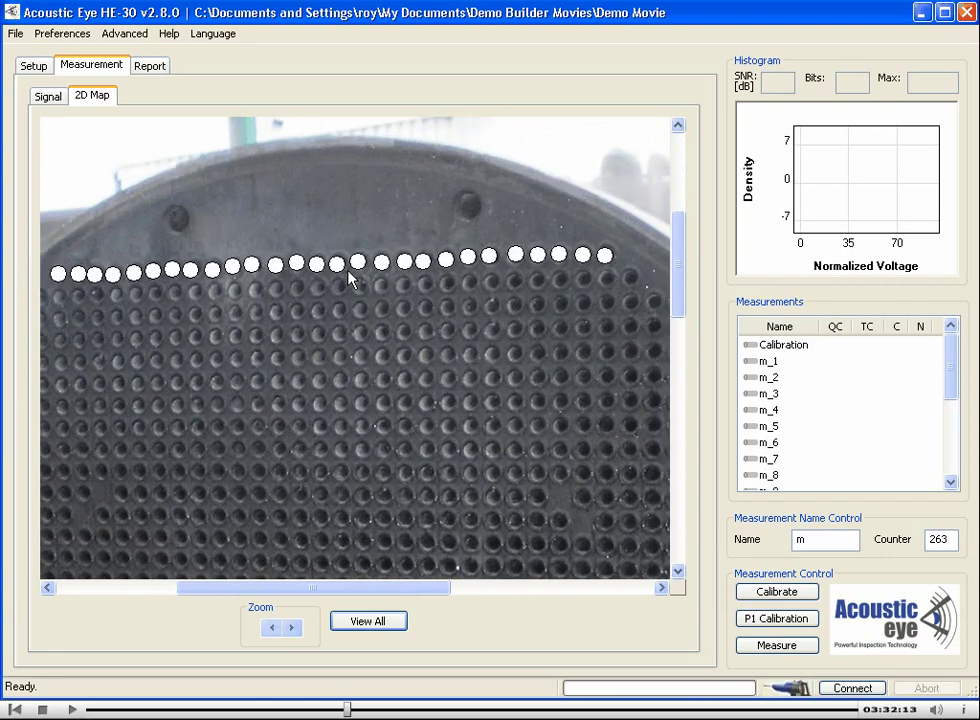
pyautogui.press('Right')
pyautogui.press('Right')
pyautogui.press('Right')
pyautogui.press('Right')
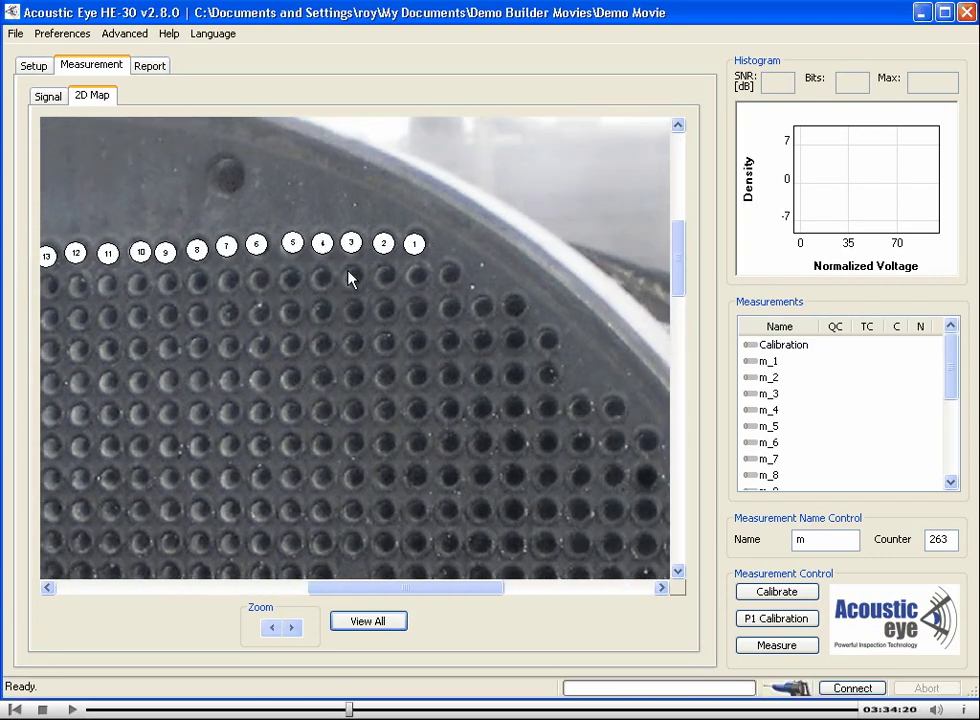
pyautogui.scroll(3, 350, 278)
pyautogui.scroll(2, 350, 278)
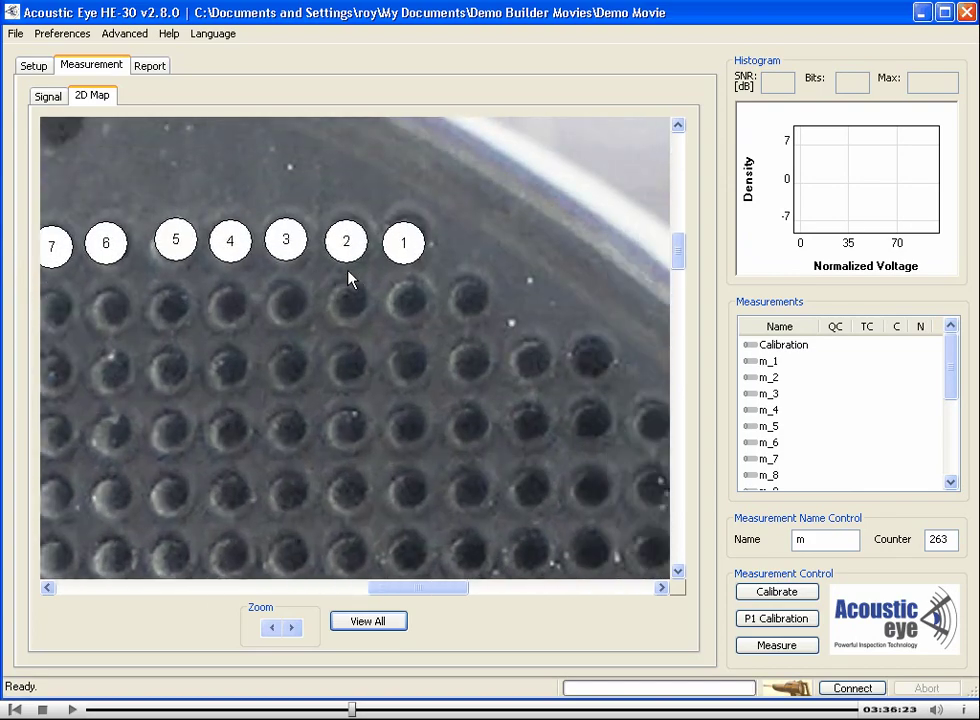
# Go through measurements m_1 to m_5 one by one to locate each one's tube on the 2D map.
pyautogui.click(766, 345)
pyautogui.click(769, 362)
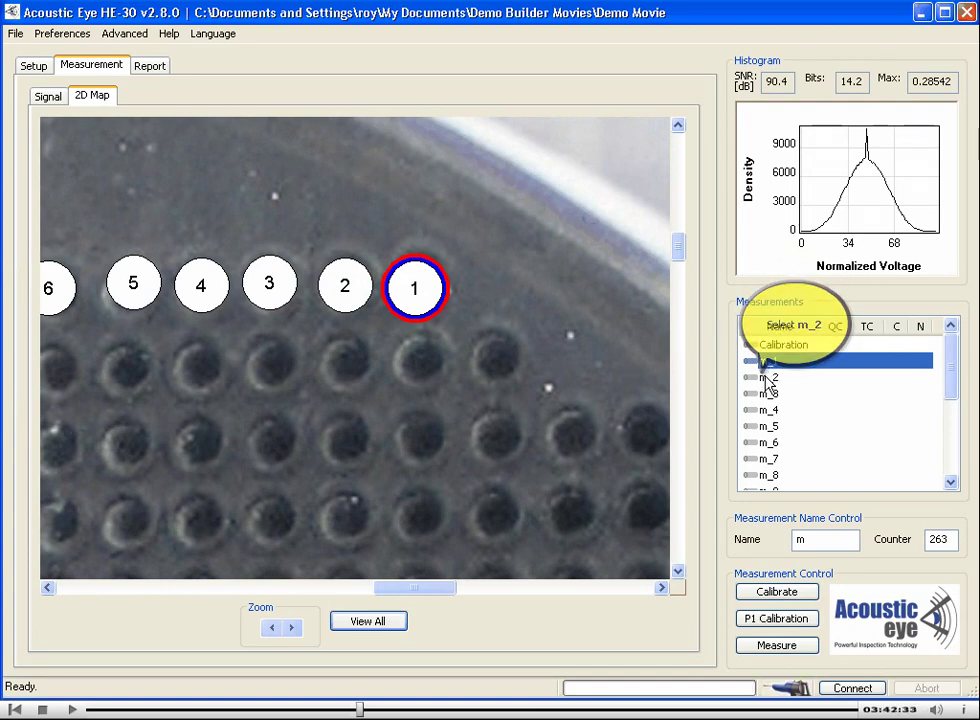
pyautogui.click(768, 380)
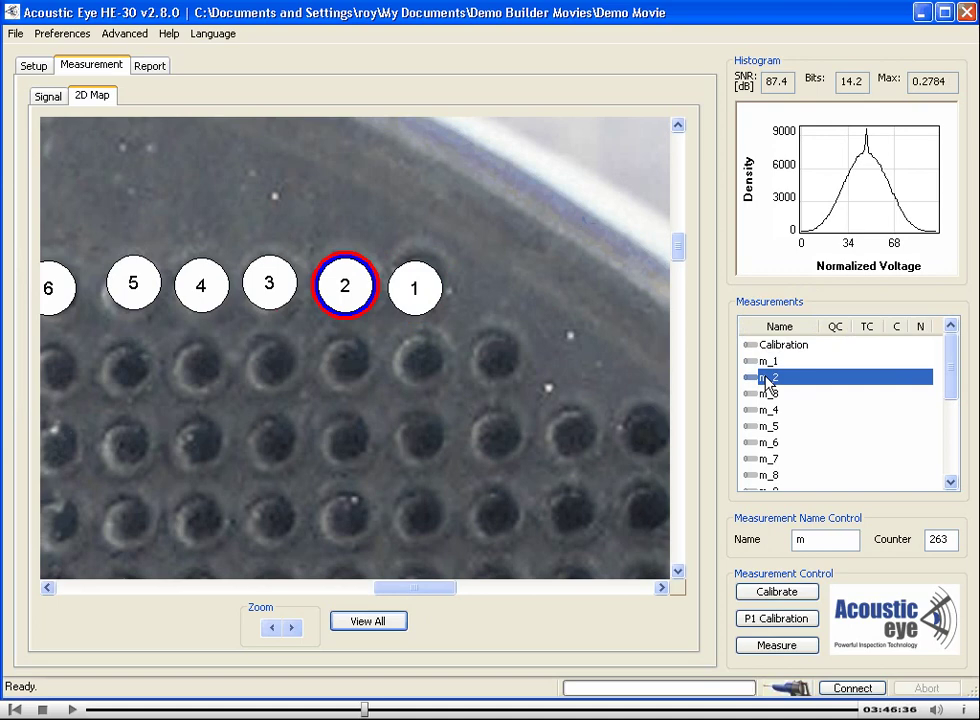
pyautogui.click(763, 394)
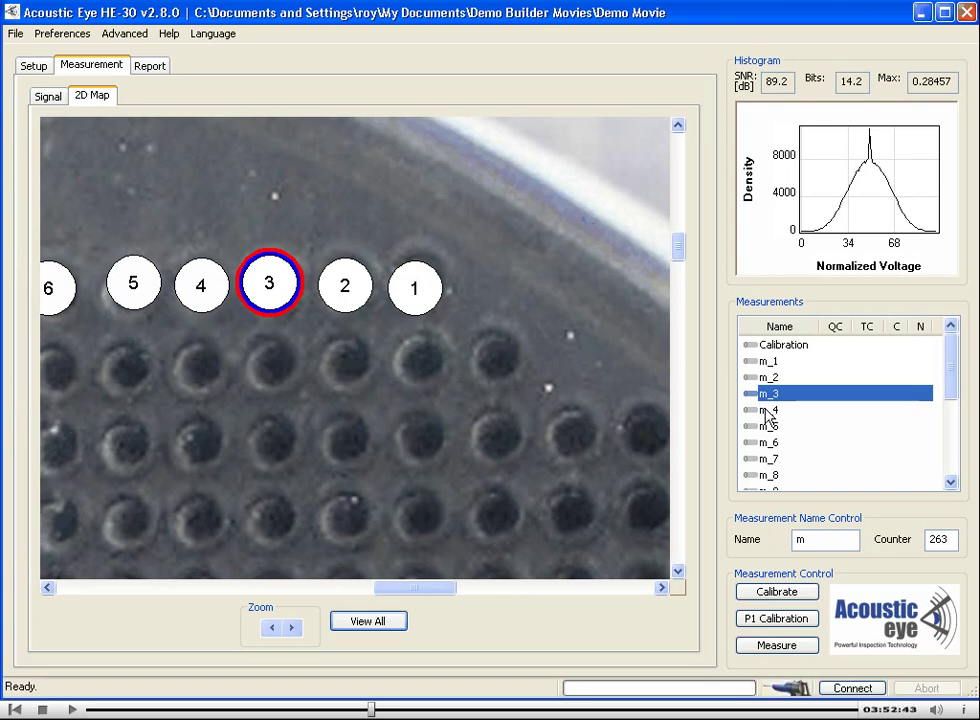
pyautogui.click(766, 410)
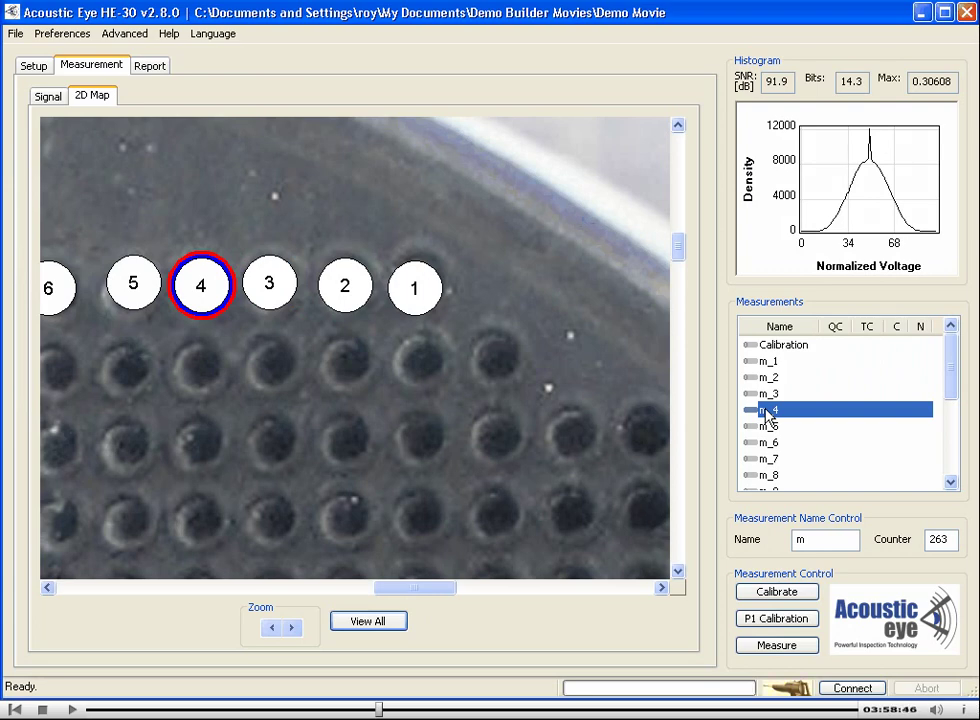
pyautogui.press('Down')
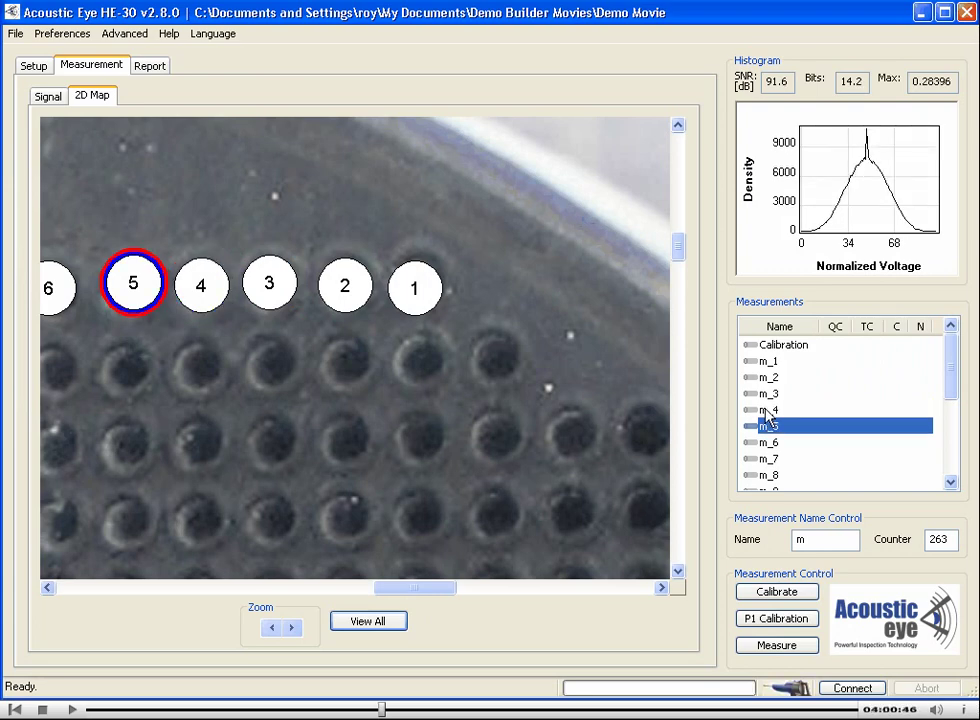
# Show a wider section of the tube row on the 2D map and check measurements m_5 and m_6.
pyautogui.click(345, 406)
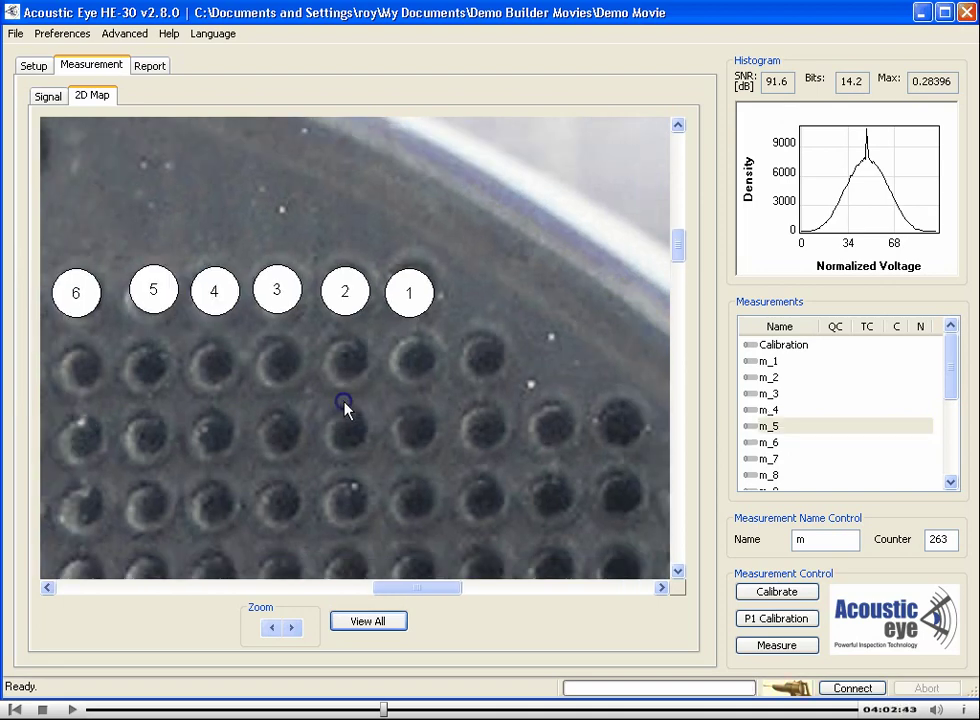
pyautogui.scroll(-5, 345, 406)
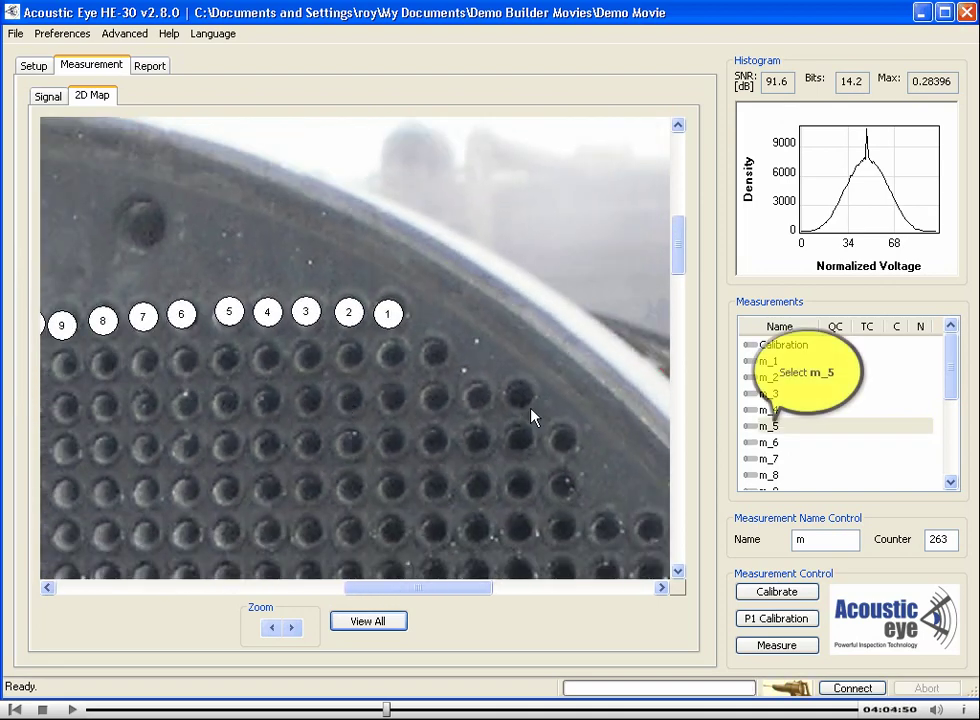
pyautogui.click(778, 426)
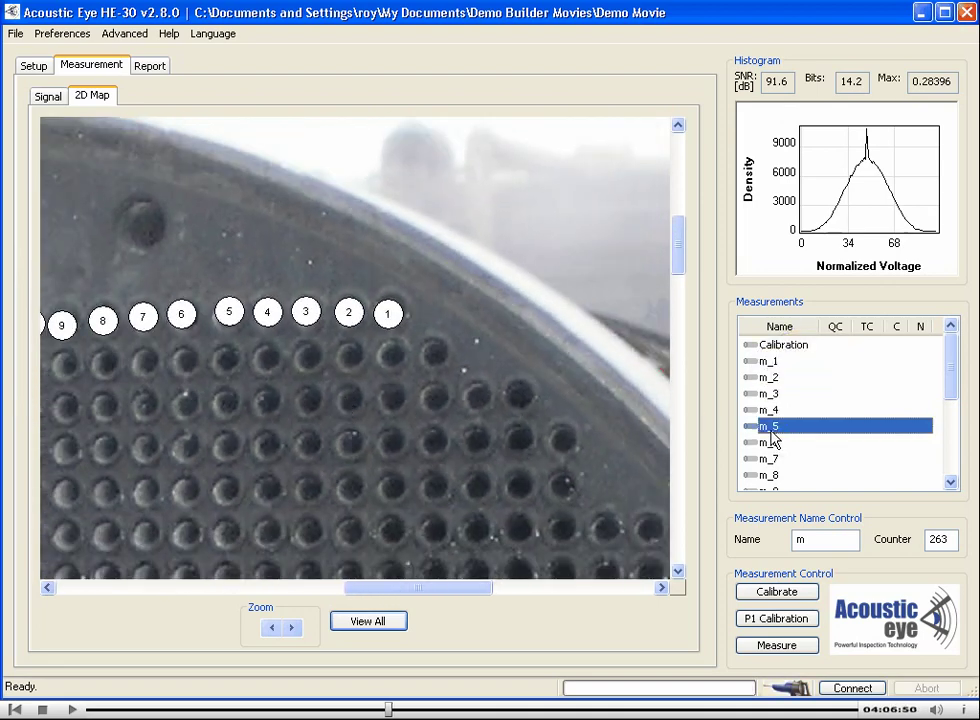
pyautogui.click(773, 443)
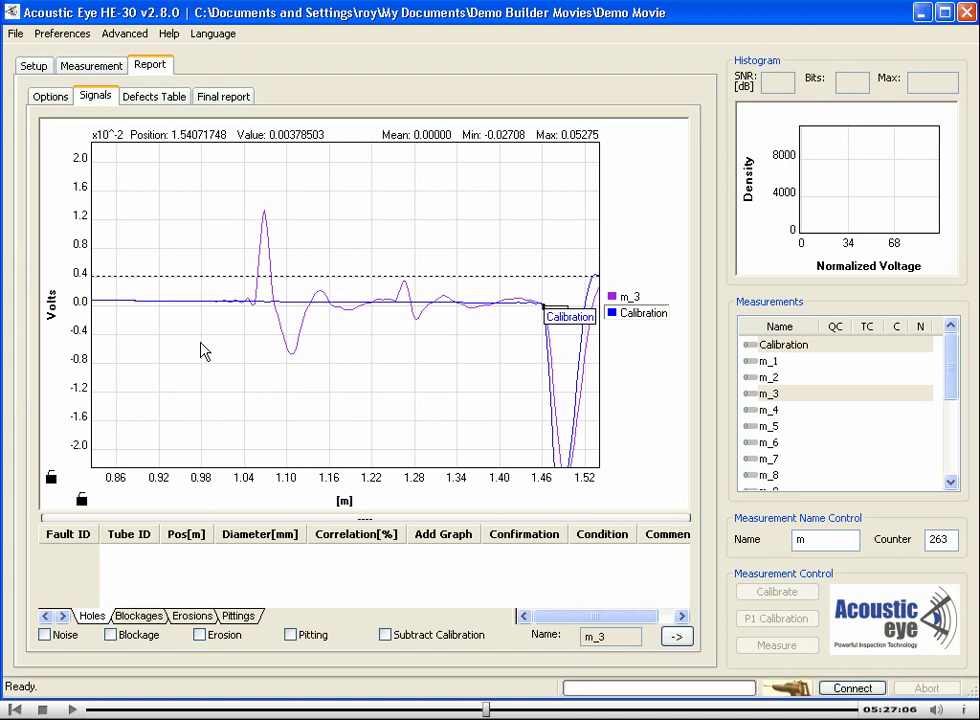
# Magnify the m_3 report signal around its peak and dip between about 0.99 and 1.19 m.
pyautogui.moveTo(208, 176); pyautogui.dragTo(355, 397)
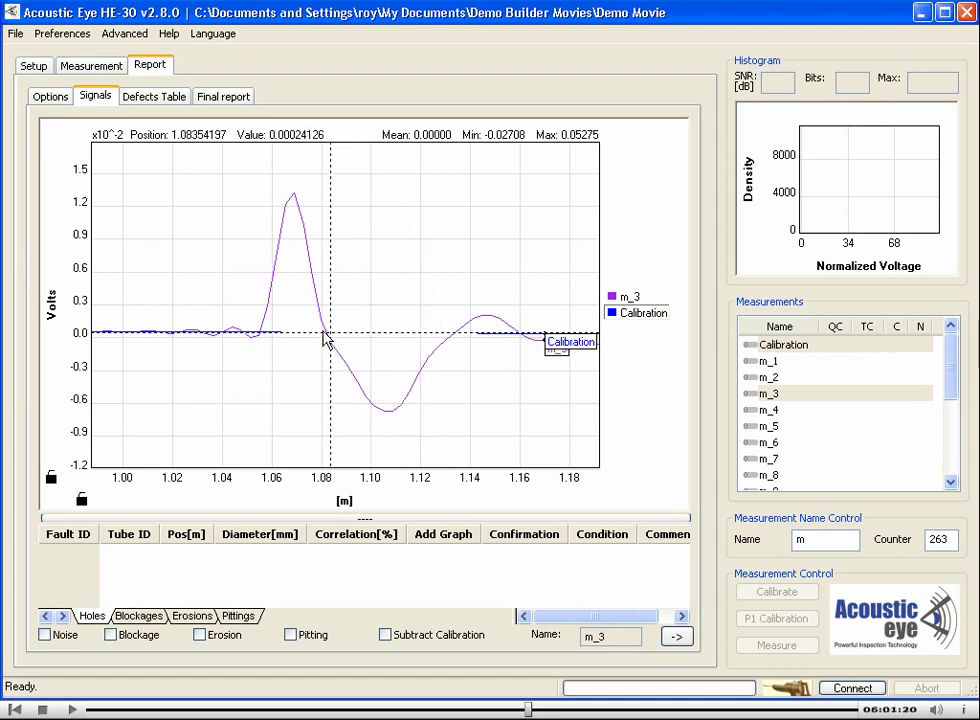
# Display the blockage thresholds on the m_3 signal and check the 48% threshold line against the signal's peak.
pyautogui.click(110, 636)
pyautogui.click(488, 377)
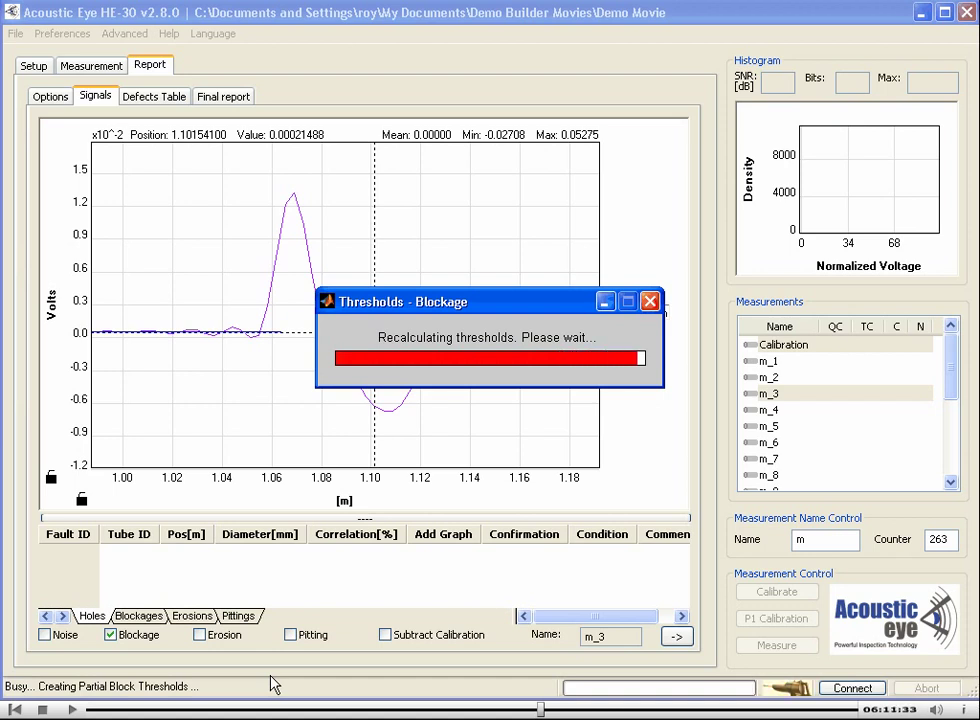
pyautogui.rightClick(323, 219)
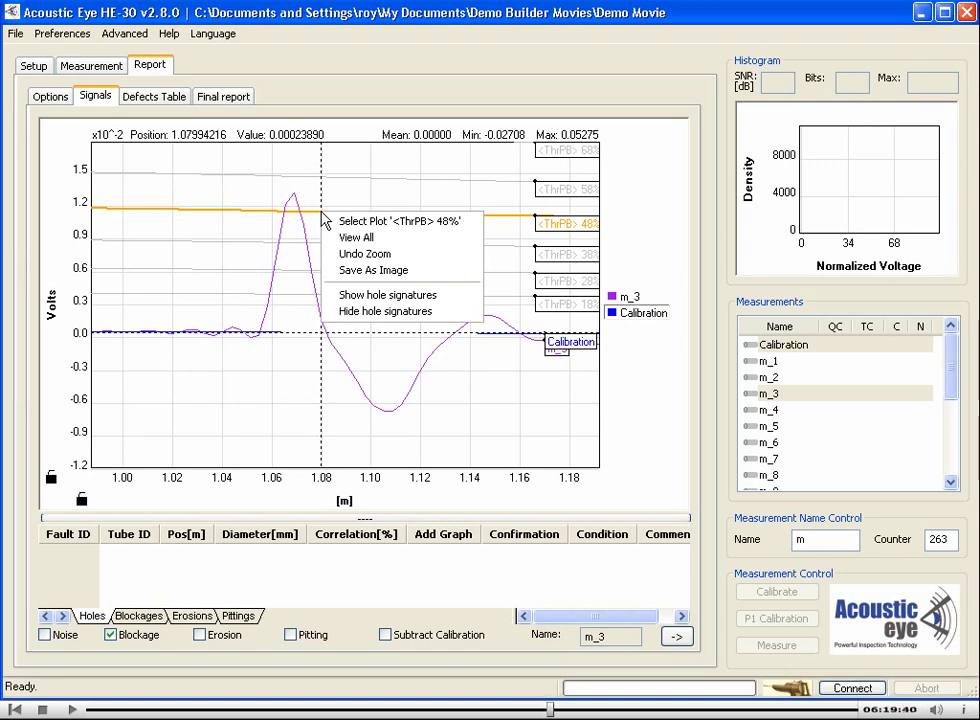
pyautogui.click(273, 577)
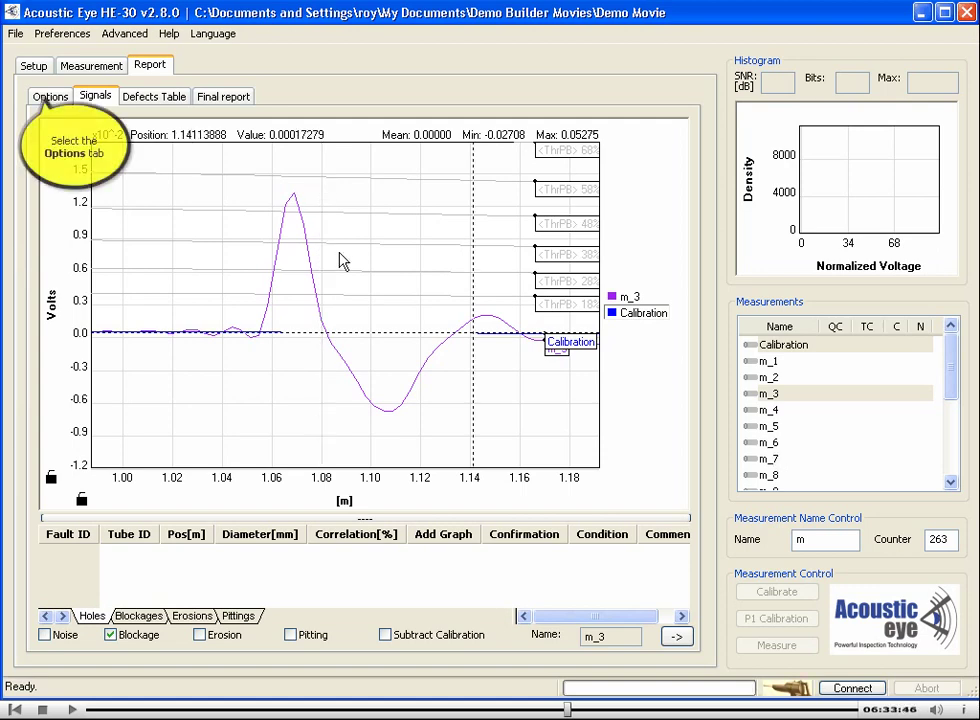
# Analyze all measurements for defects and open the m_4 hole entry from the defects table.
pyautogui.click(47, 99)
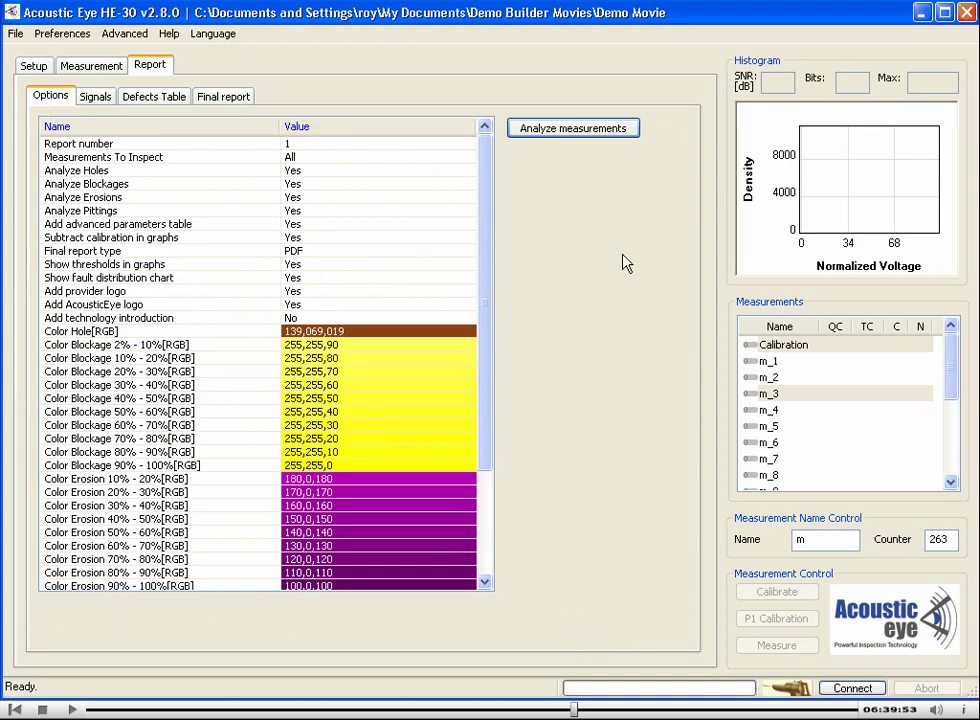
pyautogui.click(576, 130)
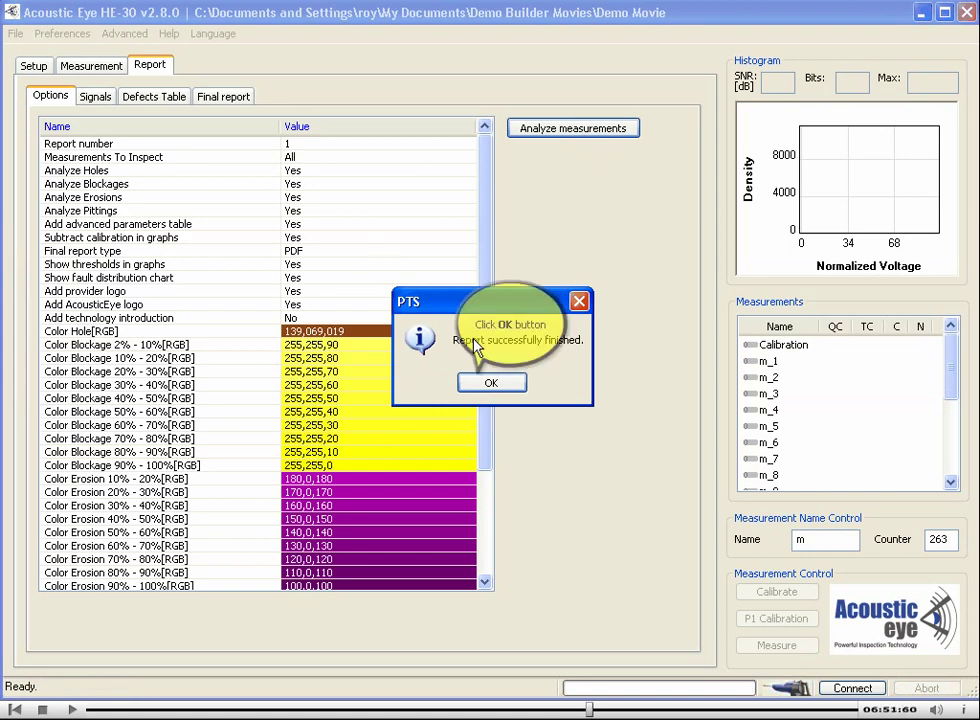
pyautogui.click(488, 382)
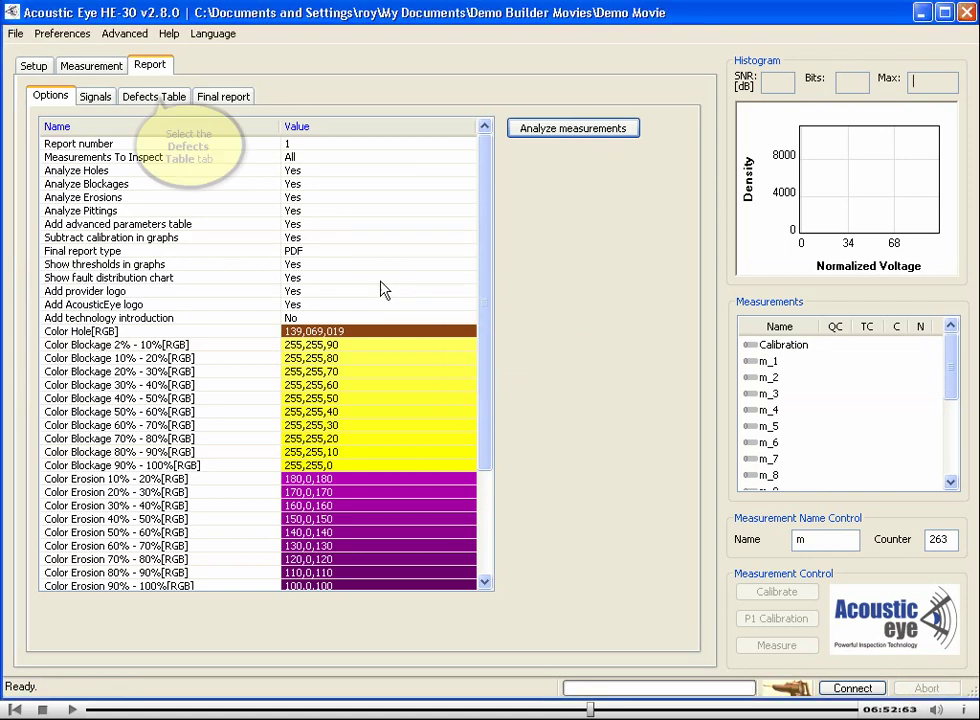
pyautogui.click(160, 97)
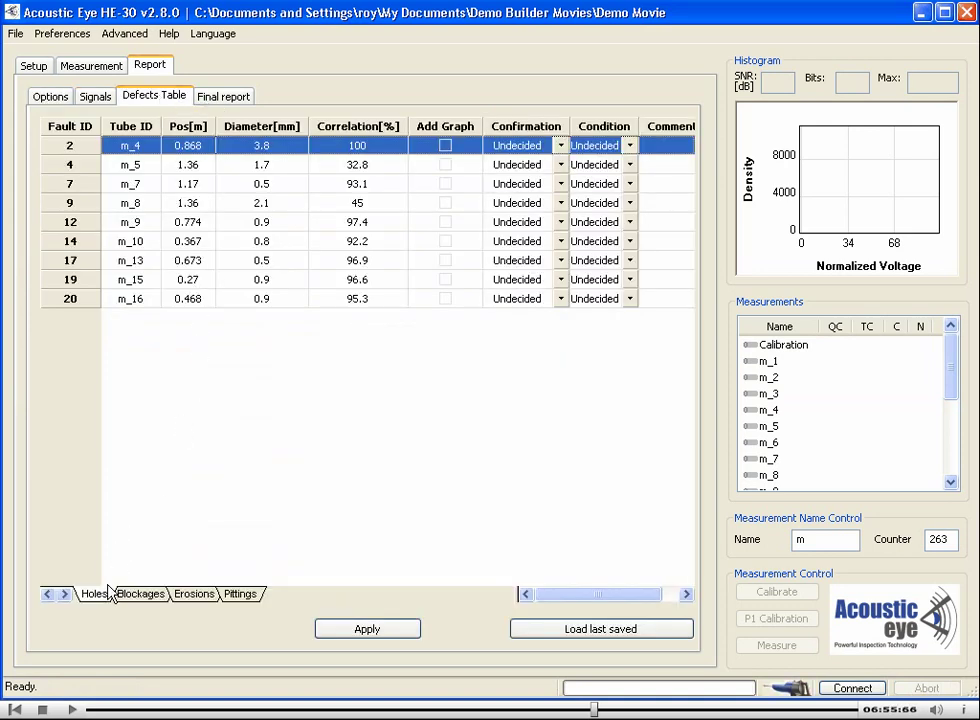
pyautogui.doubleClick(128, 148)
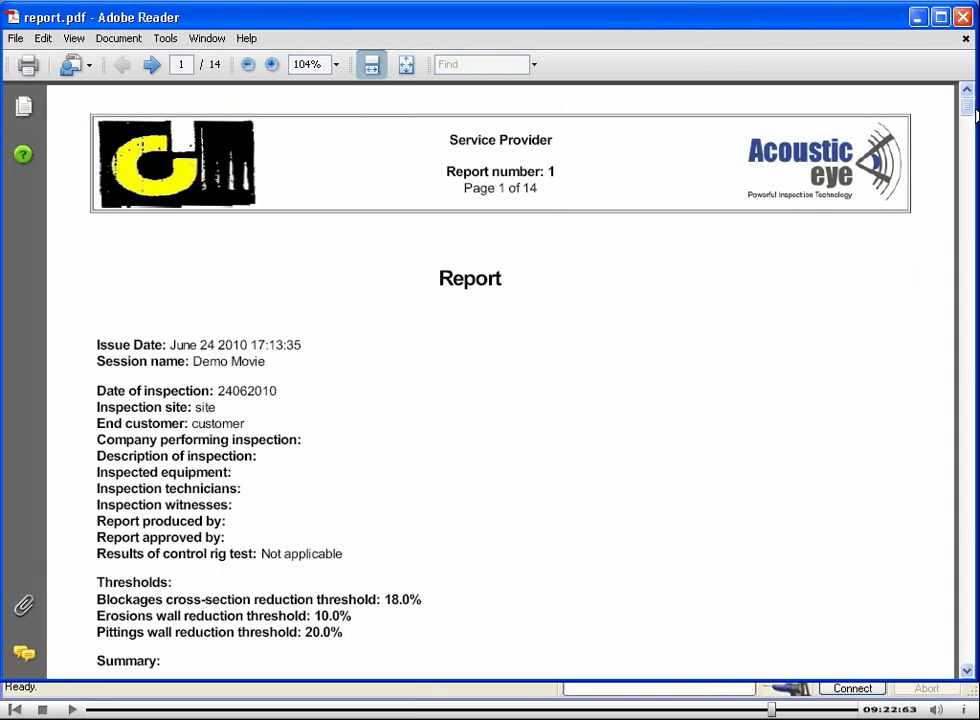
# Read through report.pdf in Adobe Reader, examining the inspection details, the marked tube photo and the defect tables by type.
pyautogui.moveTo(967, 108); pyautogui.dragTo(967, 170)
pyautogui.click(664, 495)
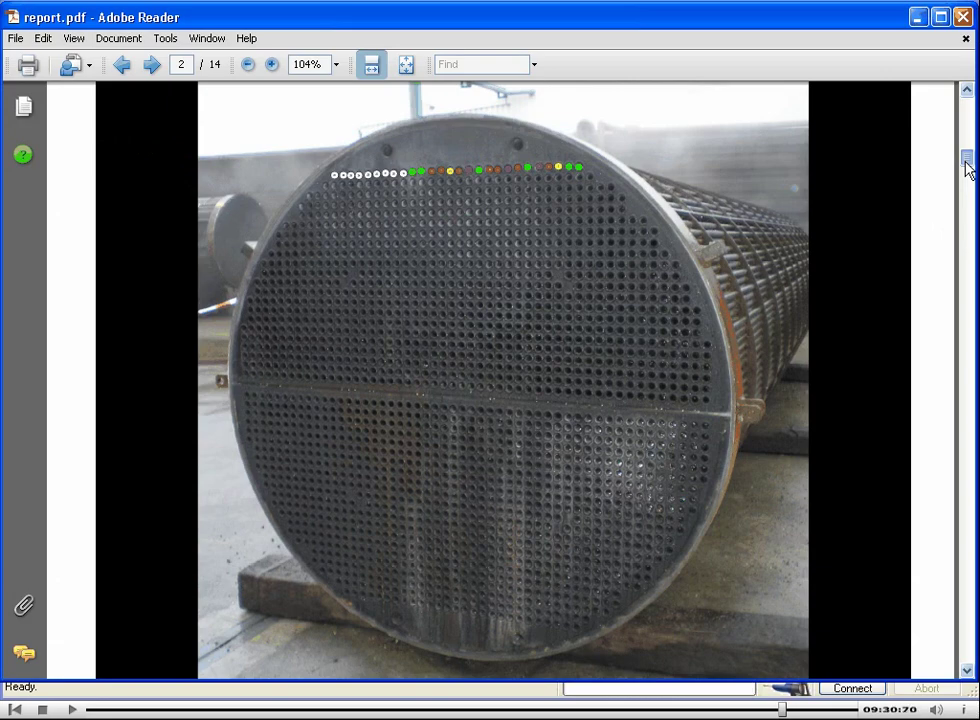
pyautogui.moveTo(967, 170); pyautogui.dragTo(965, 281)
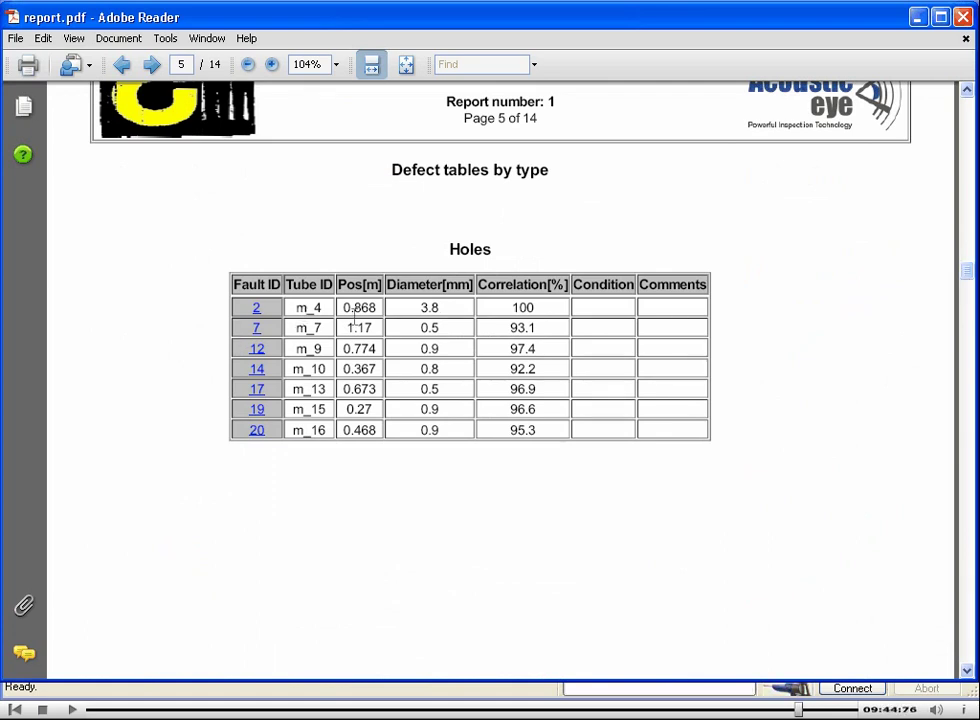
pyautogui.moveTo(966, 281); pyautogui.dragTo(966, 400)
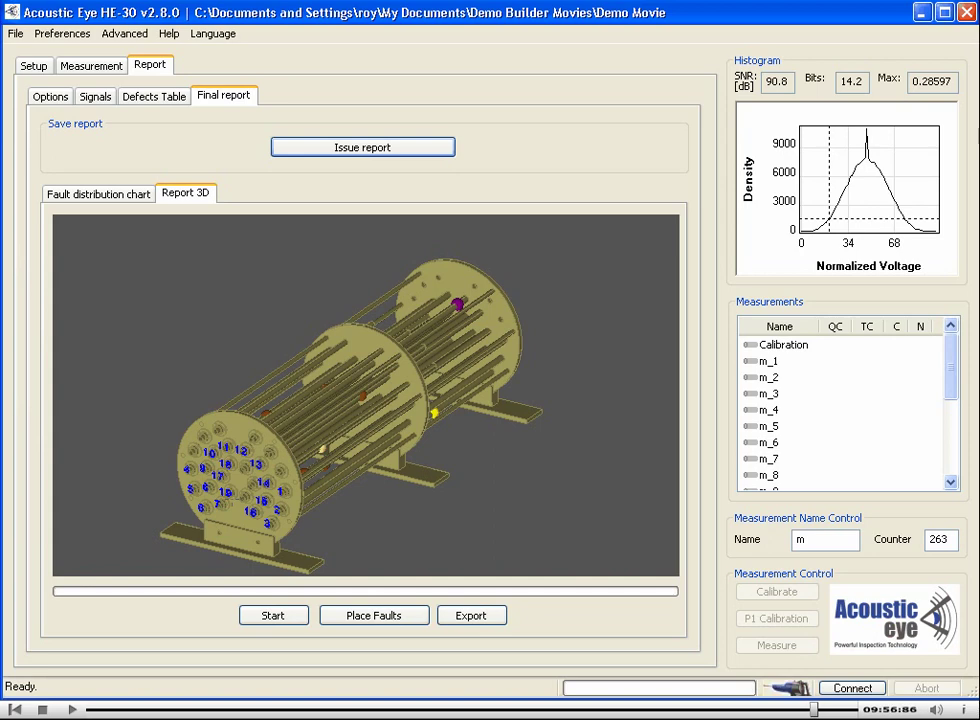
# Orbit the 3D report model to examine the fault markers along the tubes from the underside of the tube bundle.
pyautogui.rightClick(561, 335)
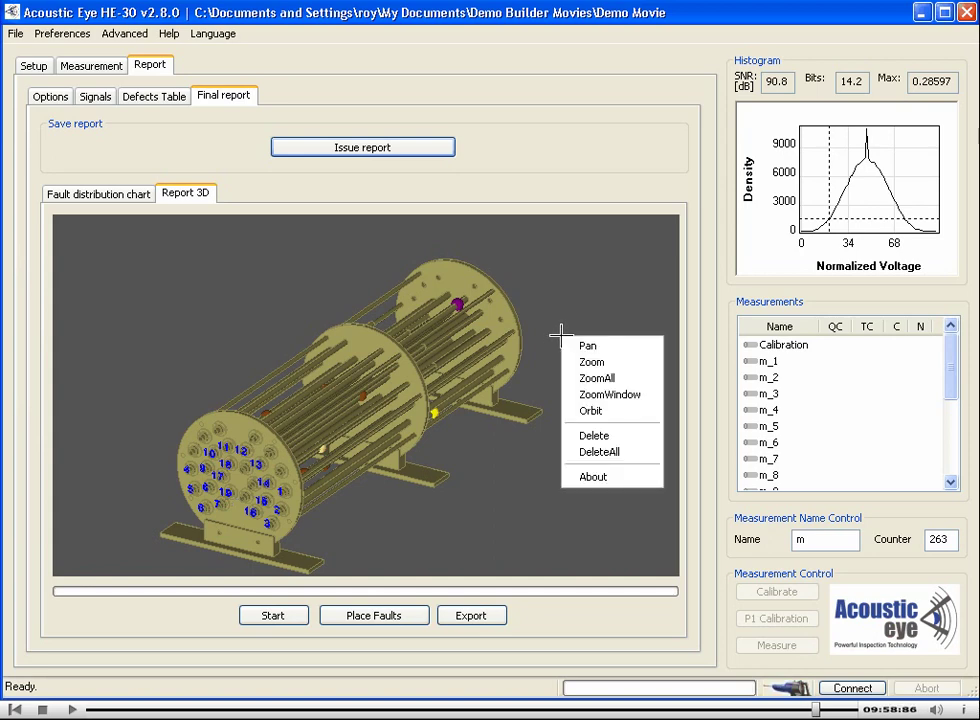
pyautogui.click(584, 408)
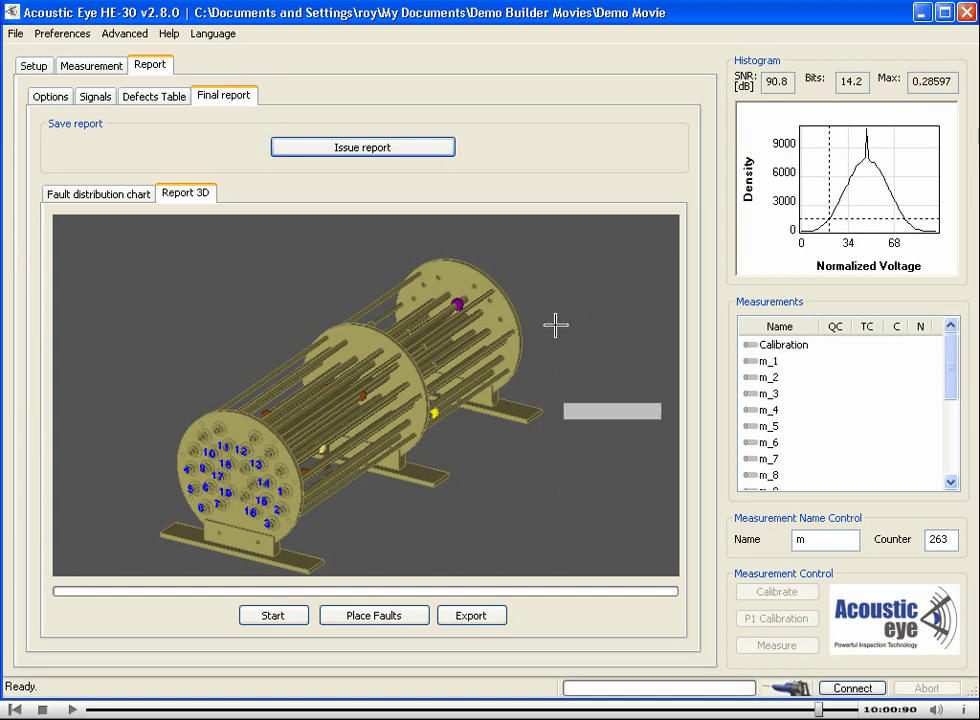
pyautogui.moveTo(556, 324); pyautogui.dragTo(267, 355)
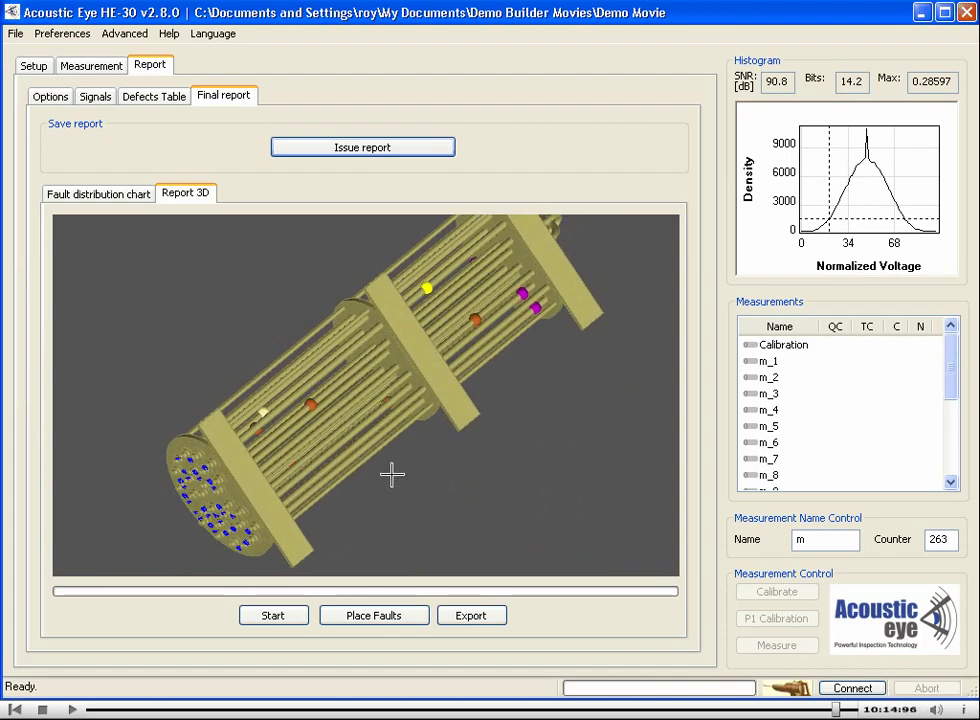
pyautogui.moveTo(566, 418)
pyautogui.mouseDown()
pyautogui.moveTo(557, 465)
pyautogui.moveTo(551, 431)
pyautogui.moveTo(564, 409)
pyautogui.mouseUp()
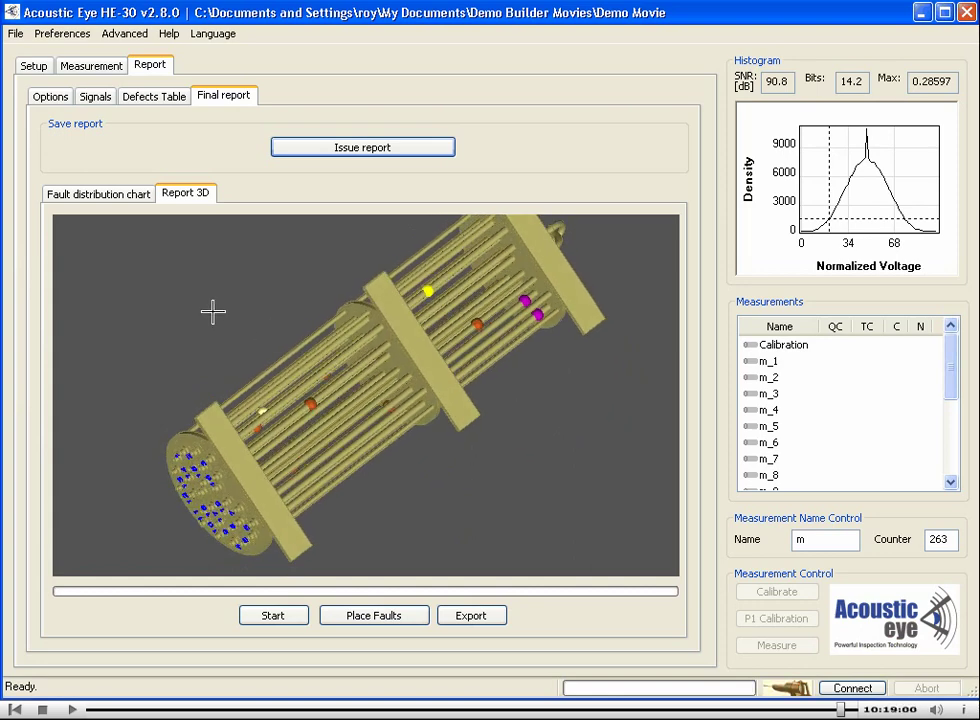